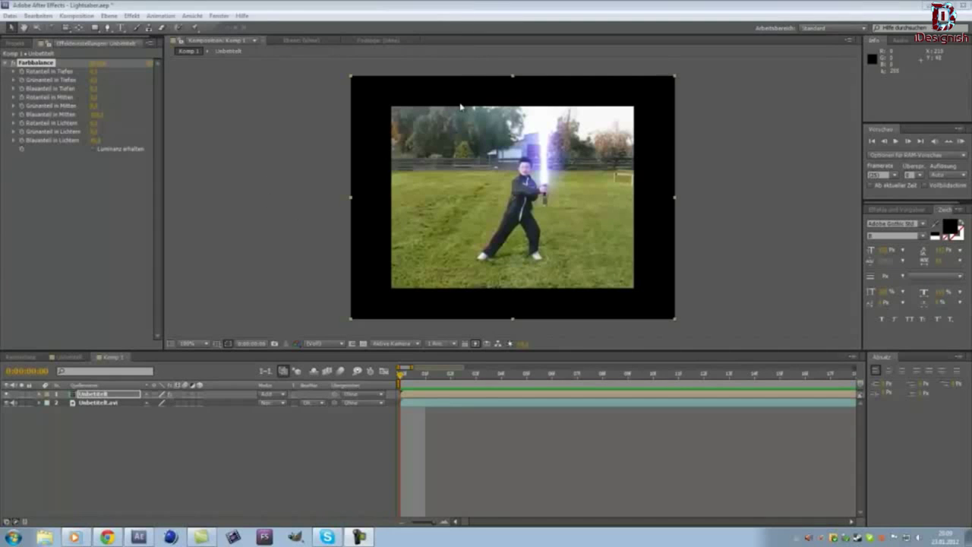
- Preview the finished lightsaber clip, then start a new project, prompting to save Lightsaber.aep
click(896, 141)
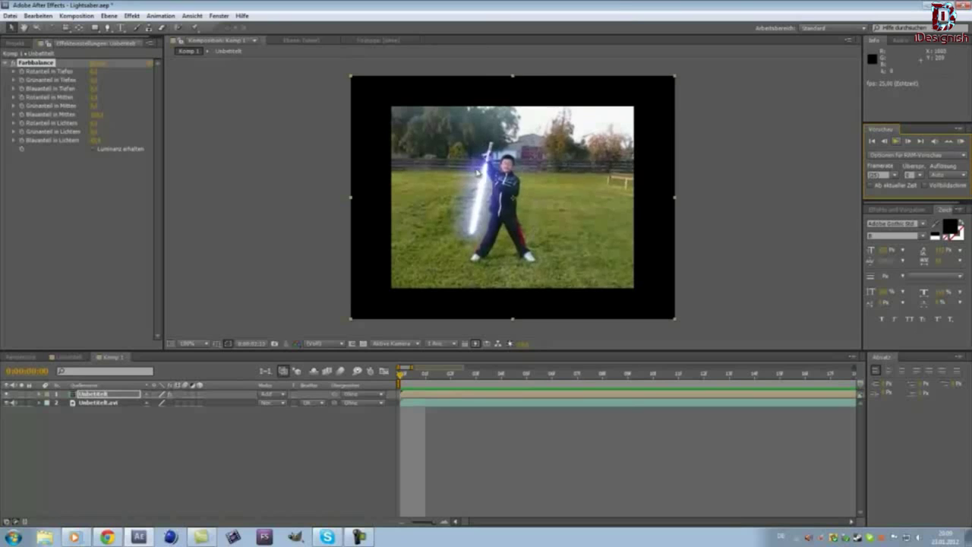
key(space)
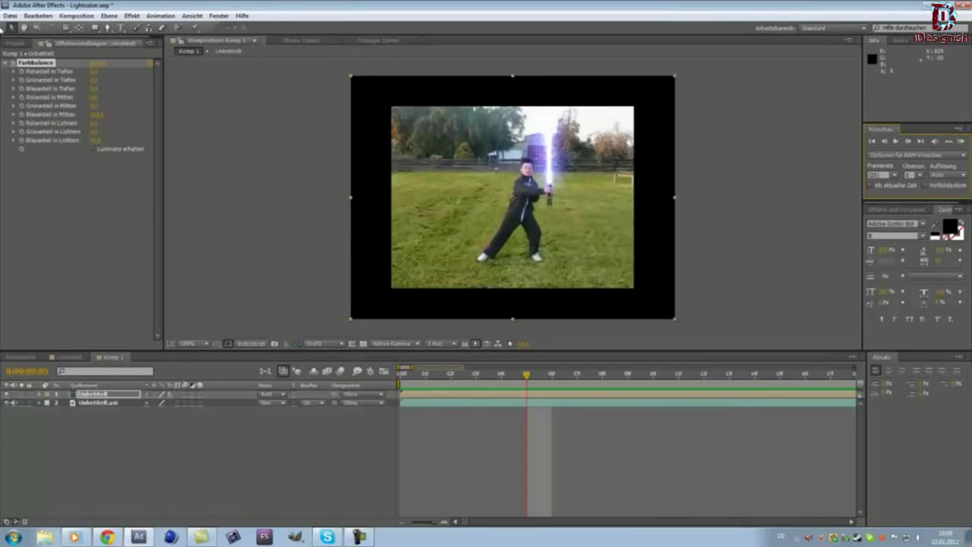
click(10, 15)
mouse_move(26, 28)
click(243, 29)
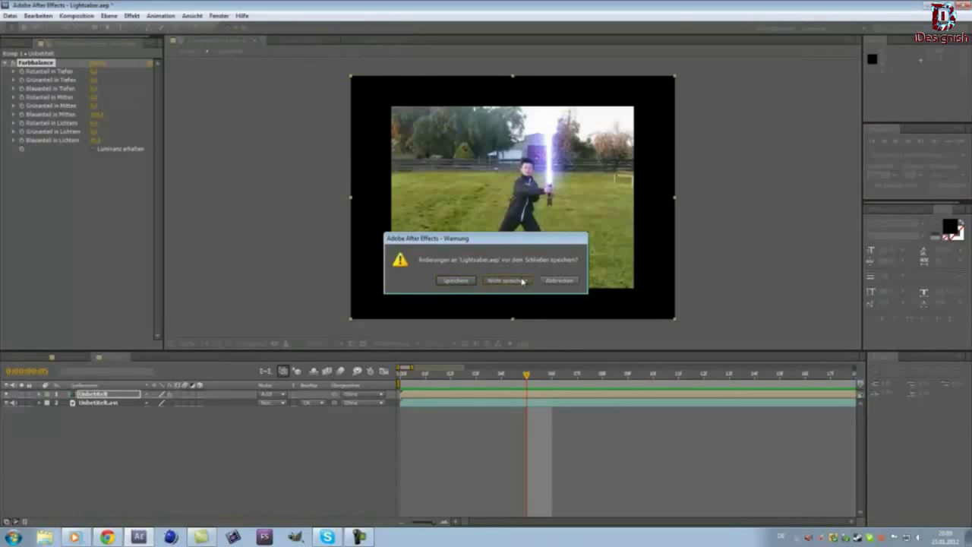
- Discard Lightsaber.aep changes, import Unbetitelt.avi and build a composition from it
click(521, 280)
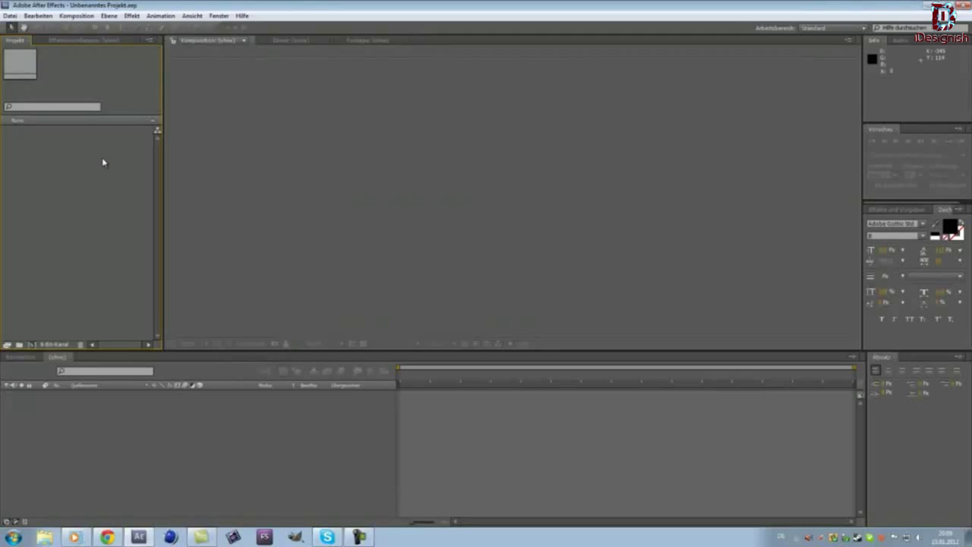
double_click(103, 160)
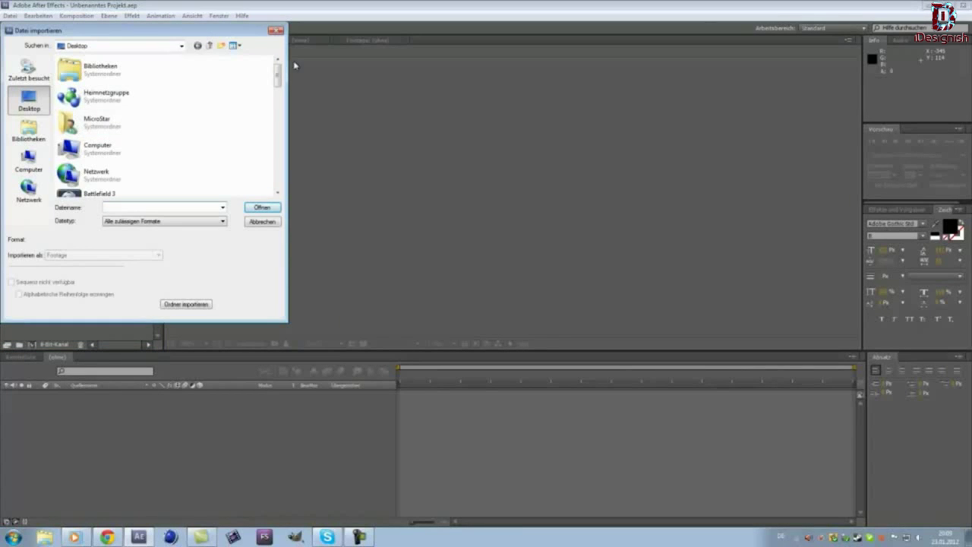
drag(278, 80, 278, 178)
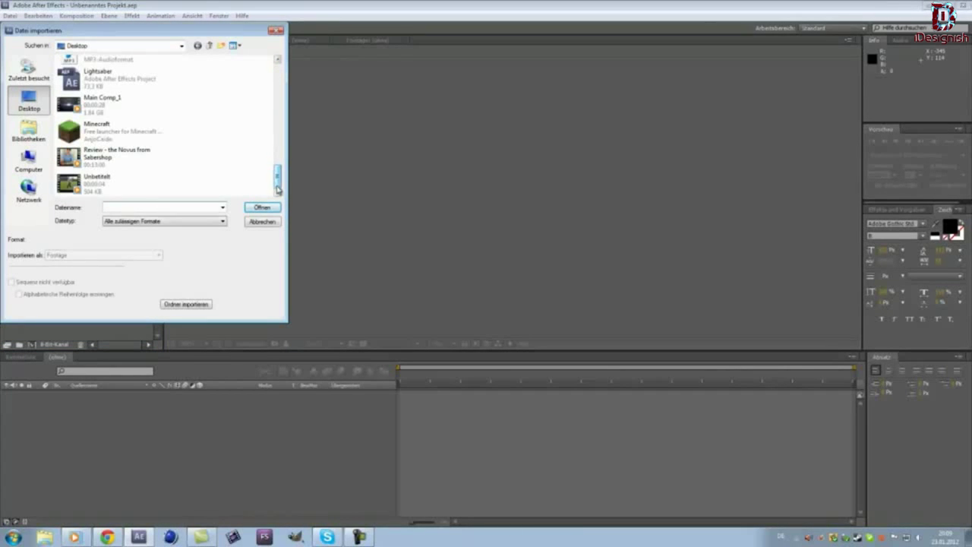
double_click(107, 185)
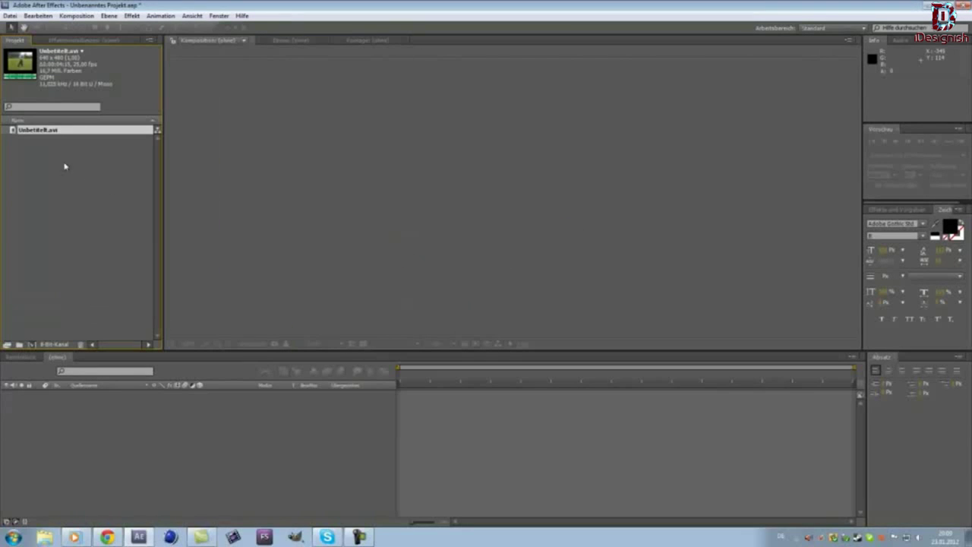
drag(61, 134, 124, 407)
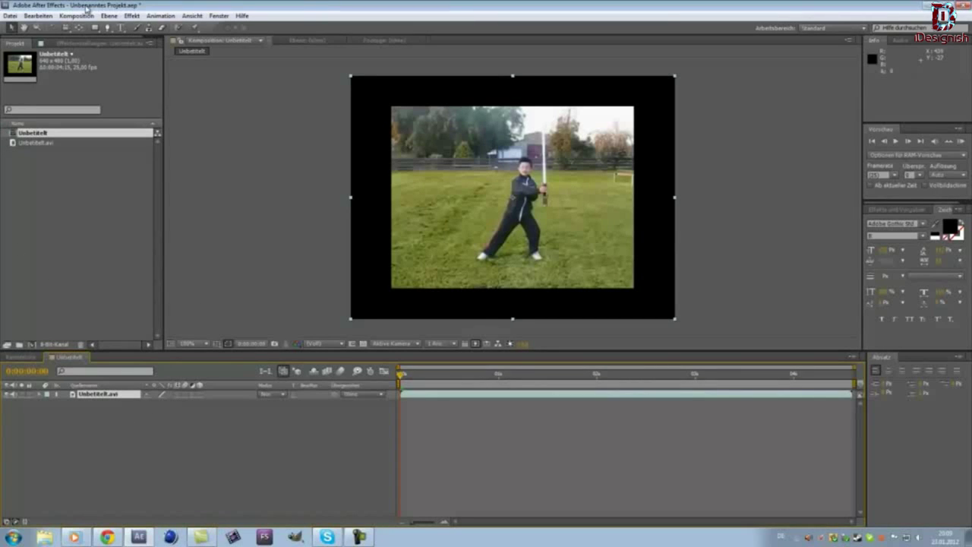
- Add a white, composition-sized solid, Weiße Farbfläche 1, above Unbetitelt.avi
click(110, 16)
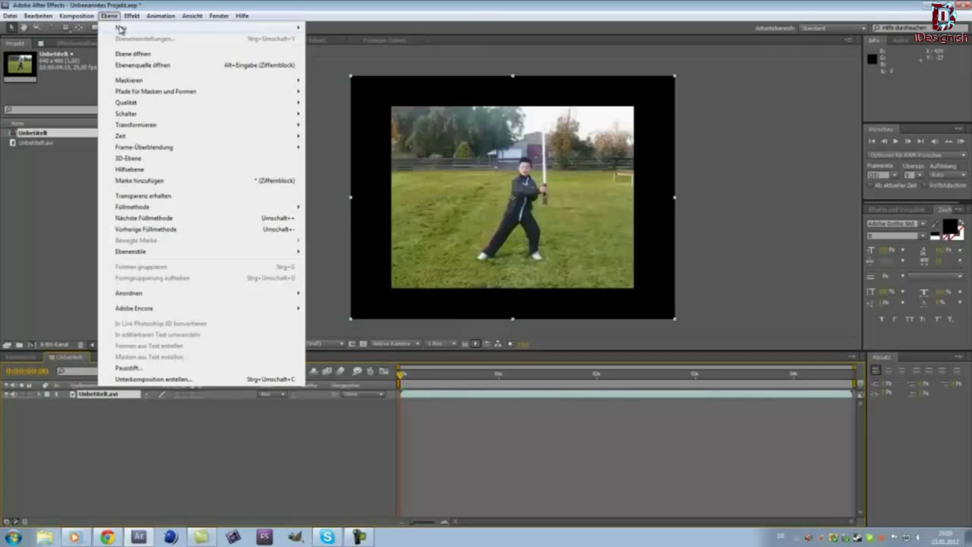
mouse_move(121, 29)
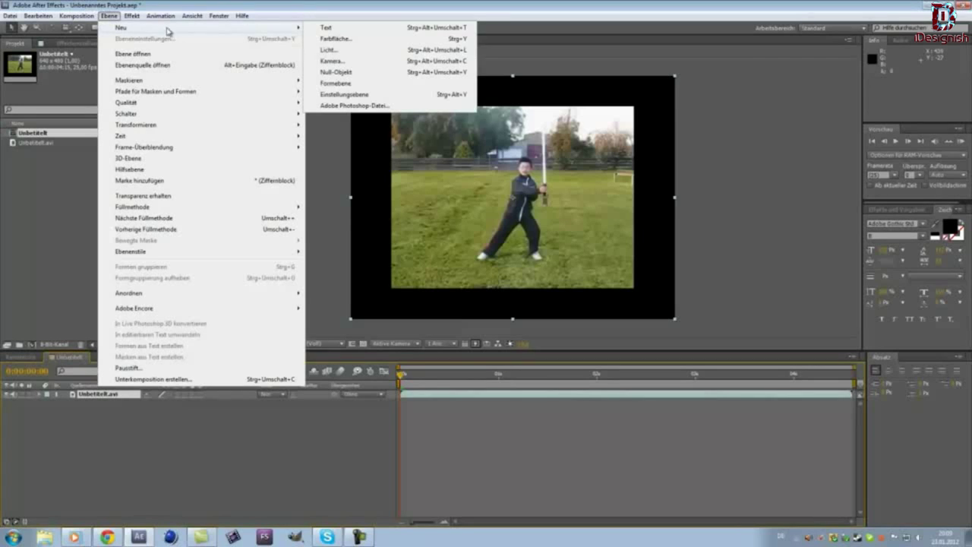
click(350, 39)
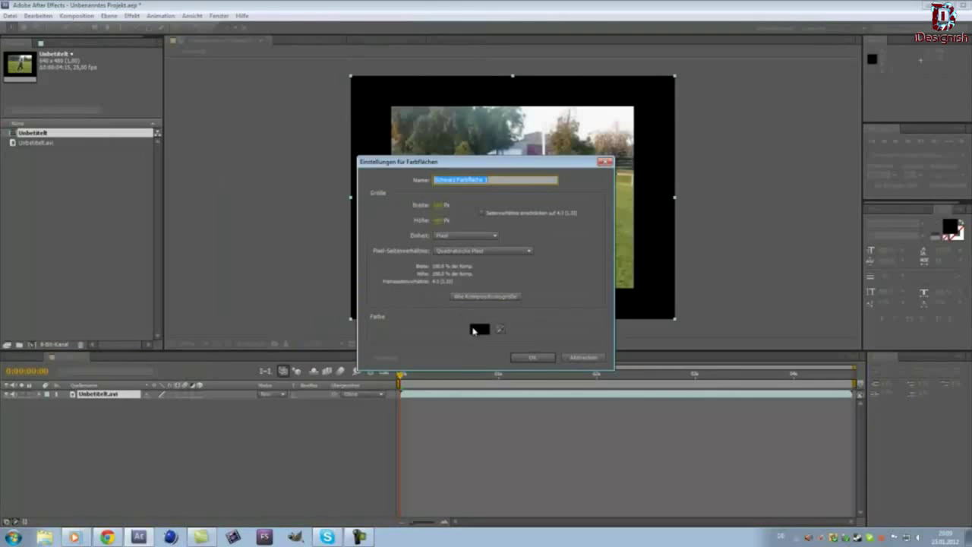
click(477, 330)
drag(456, 319, 243, 150)
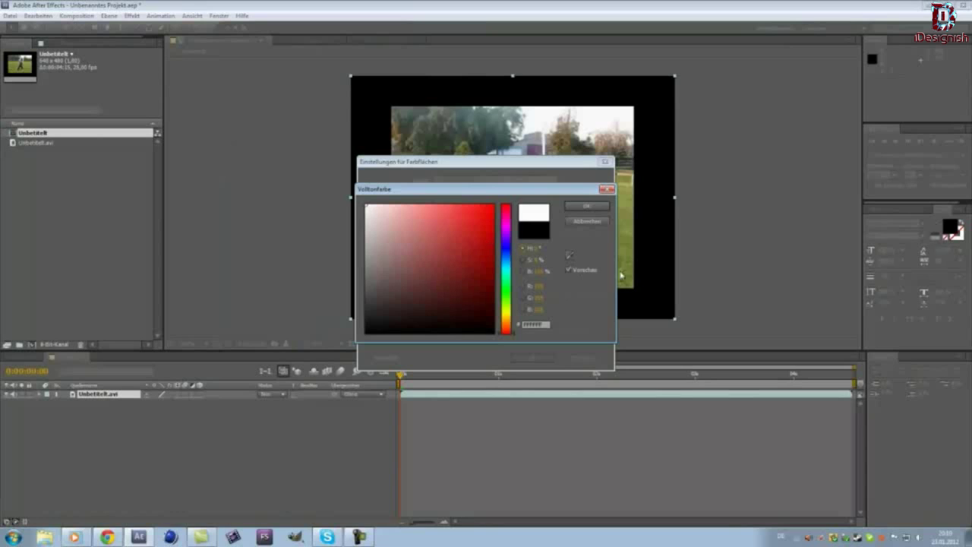
click(584, 207)
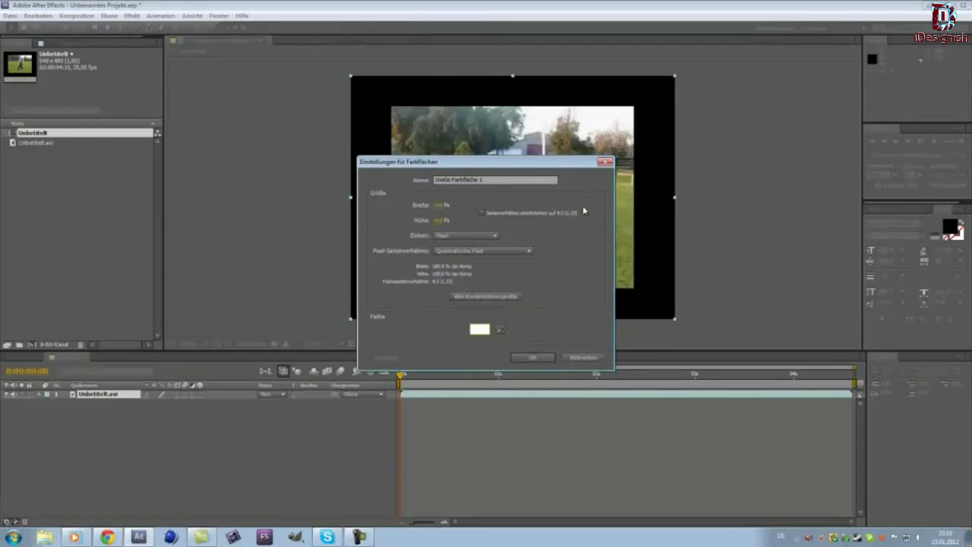
click(510, 297)
click(532, 358)
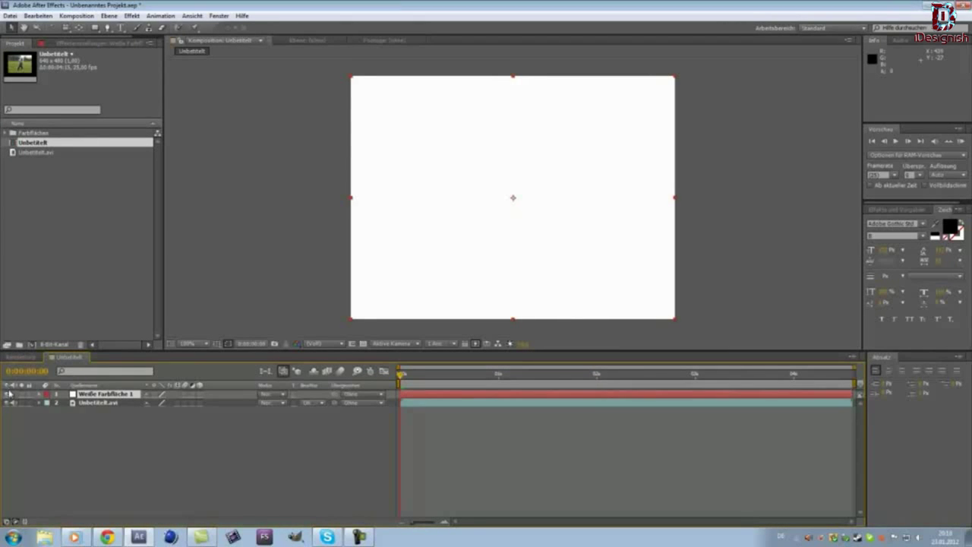
- Hide the white solid and take the Pen tool to inspect the footage closely
click(7, 394)
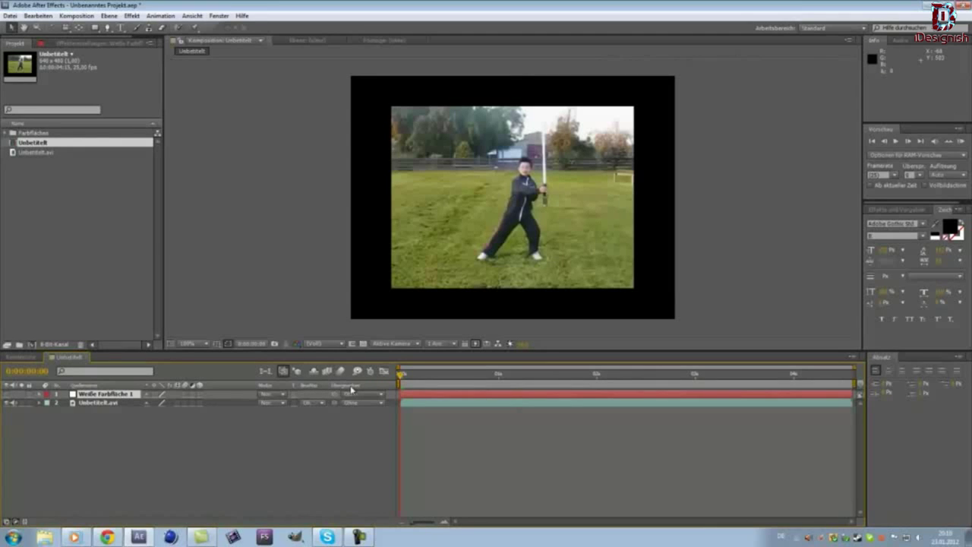
click(109, 28)
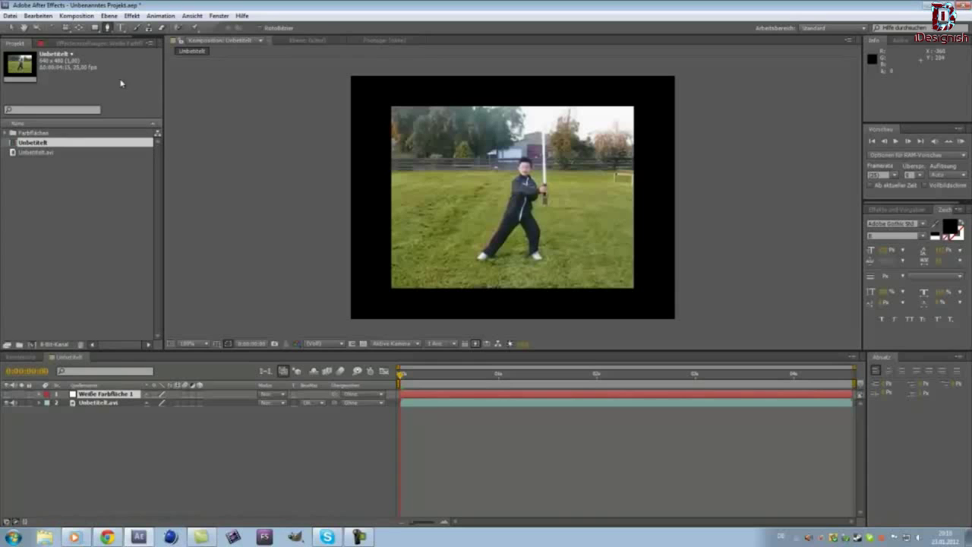
key(period)
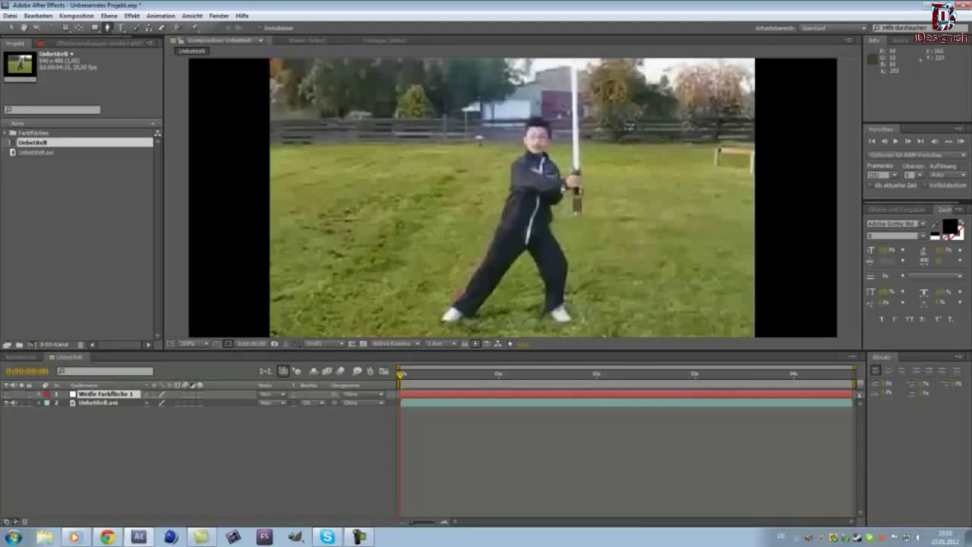
key(period)
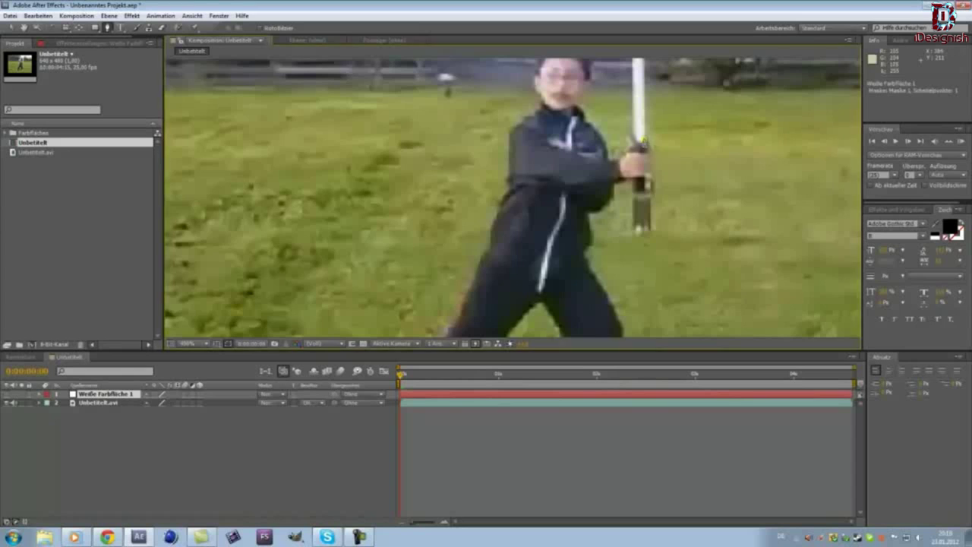
key(comma)
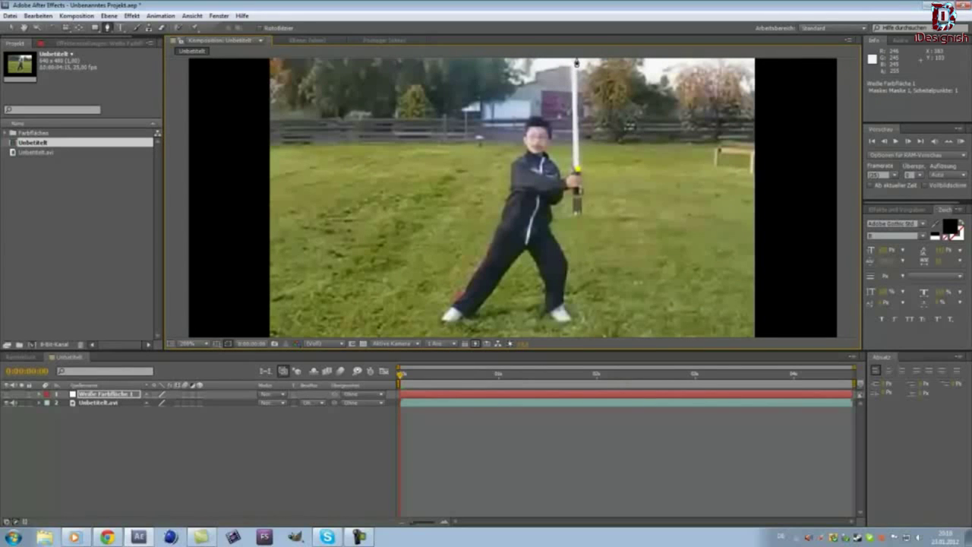
- Trace mask points down the lightsaber blade from the tip, undoing the last point
click(577, 62)
key(period)
click(513, 199)
click(524, 199)
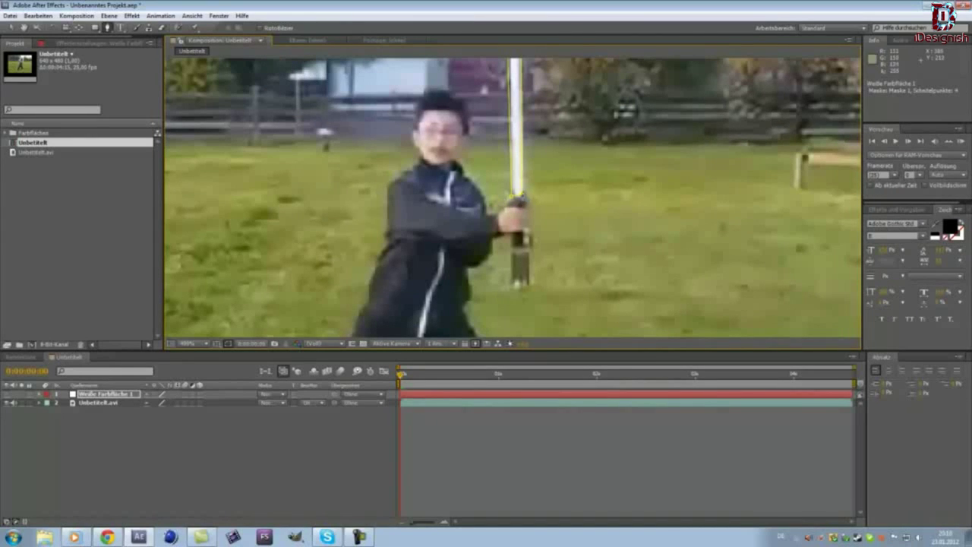
key(comma)
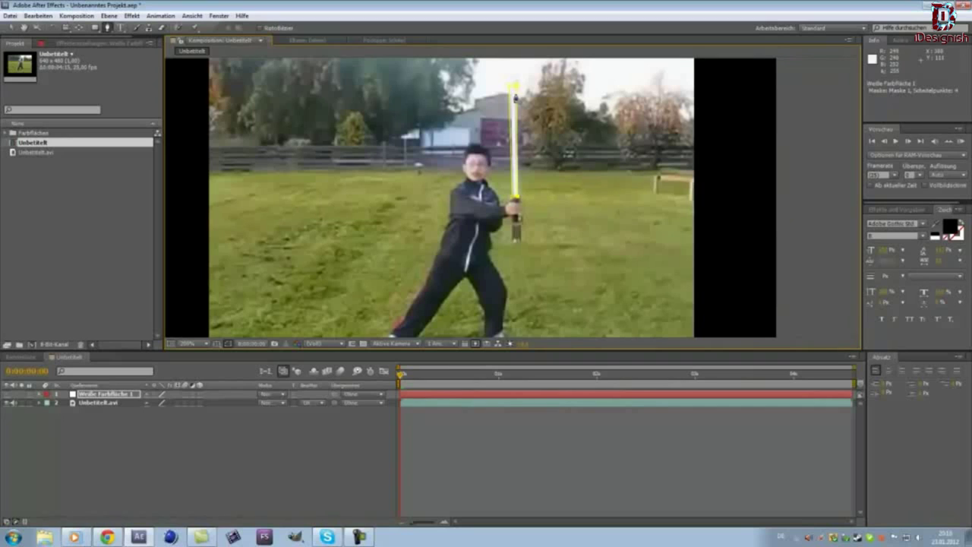
key(ctrl+z)
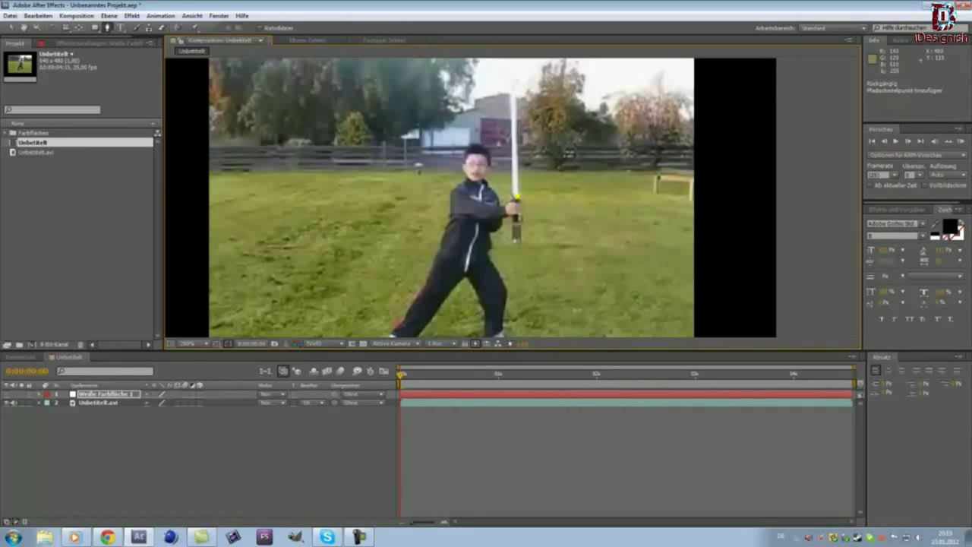
- Complete Maske 1 along both sides of the pole, outlining the blade from tip to hilt
scroll(521, 95, up, 1)
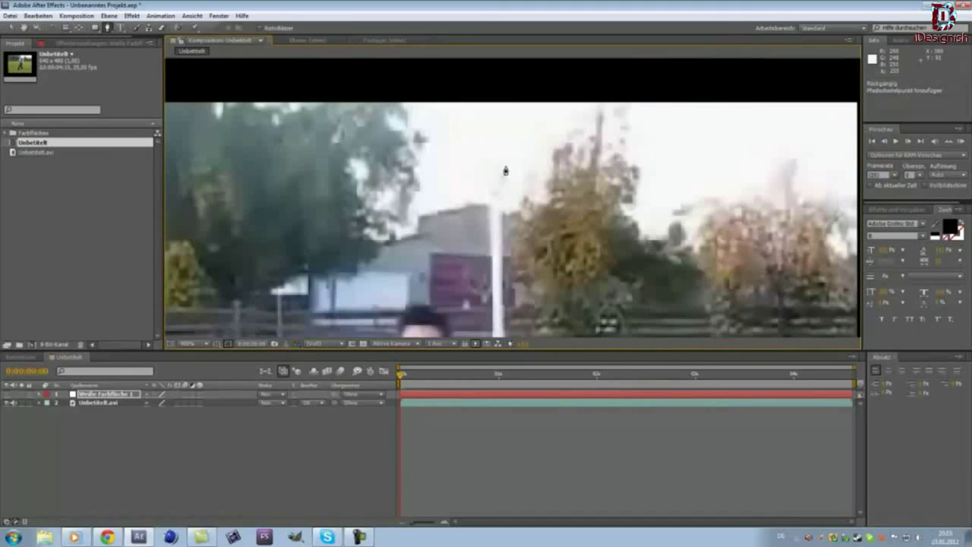
click(503, 169)
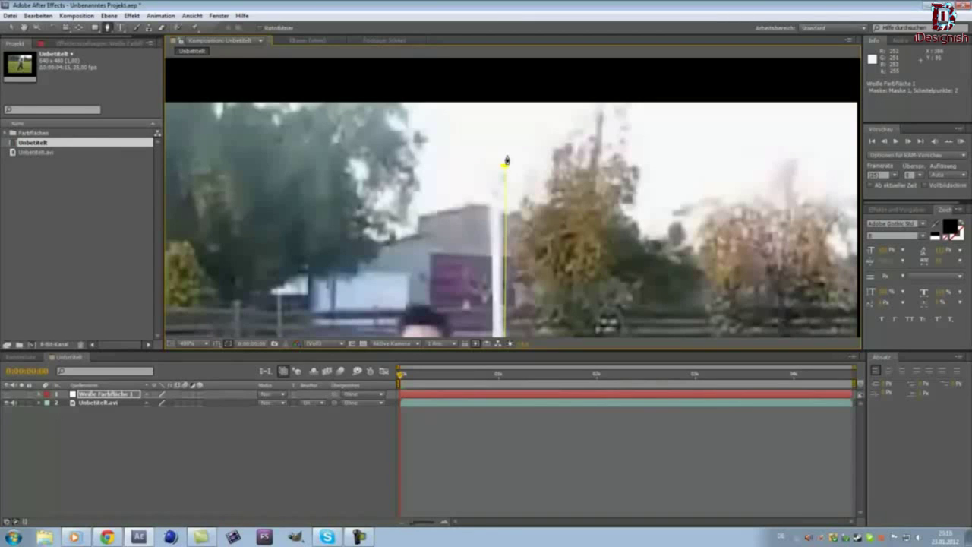
key(ctrl+z)
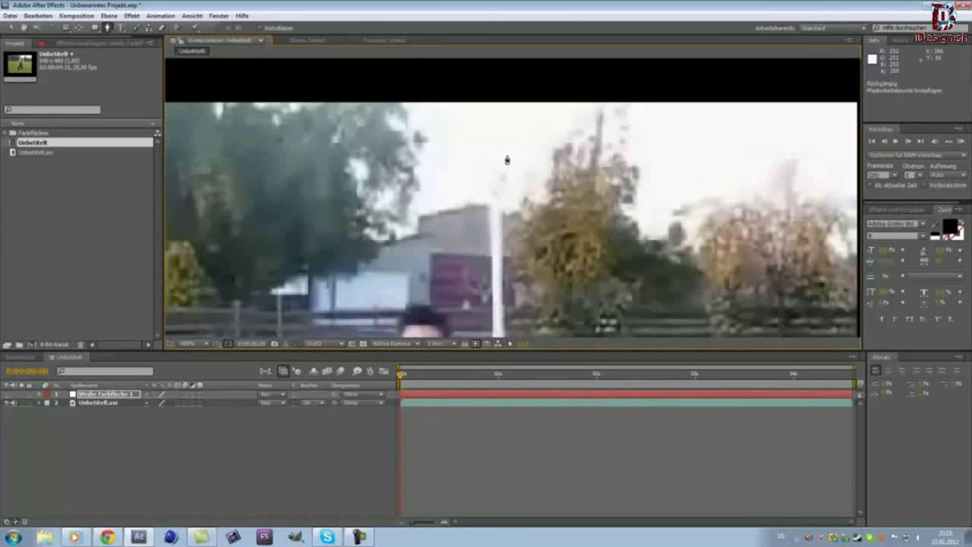
click(504, 163)
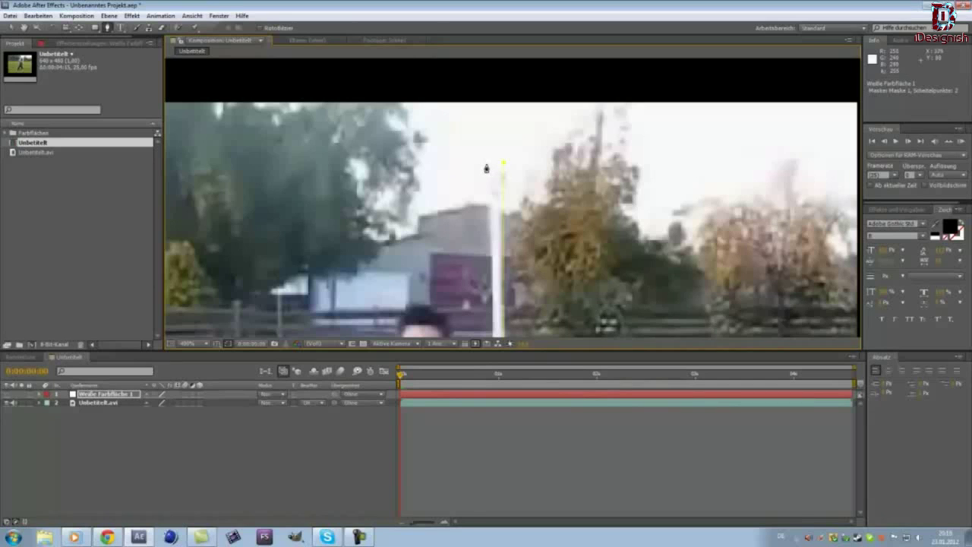
scroll(494, 174, down, 2)
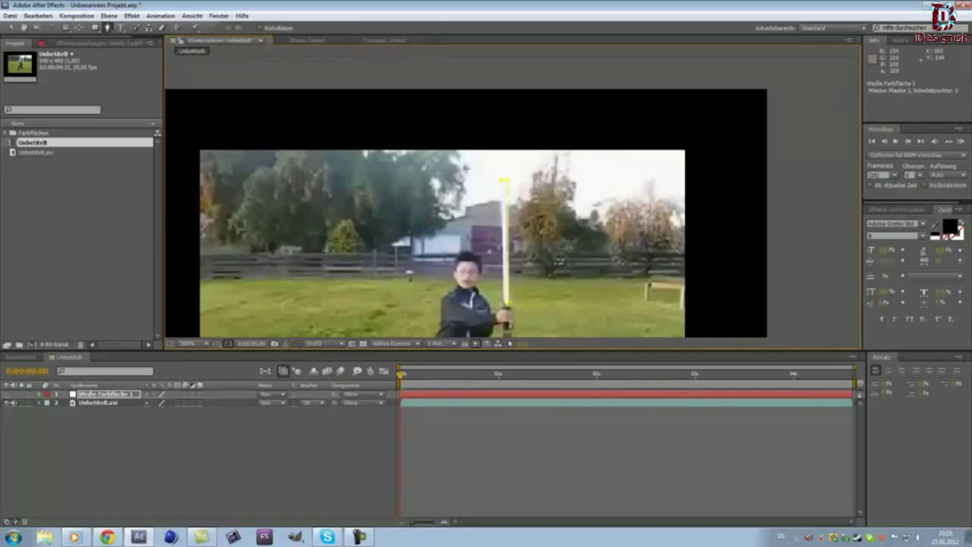
click(505, 304)
scroll(506, 304, up, 2)
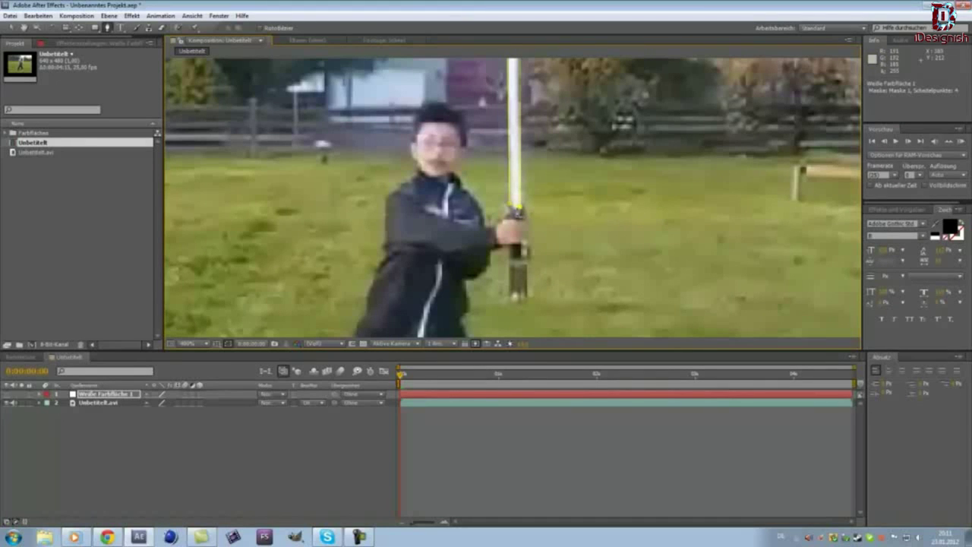
scroll(517, 209, down, 2)
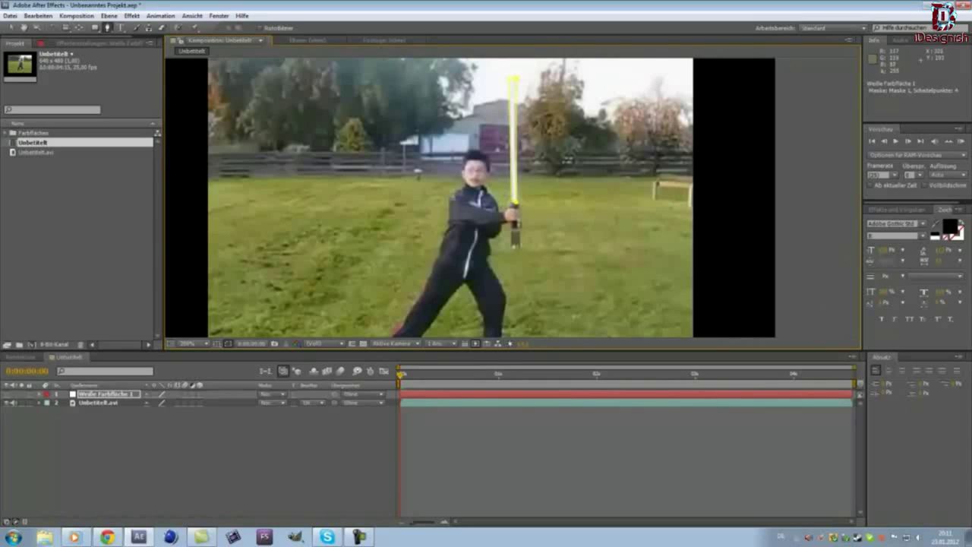
key(Return)
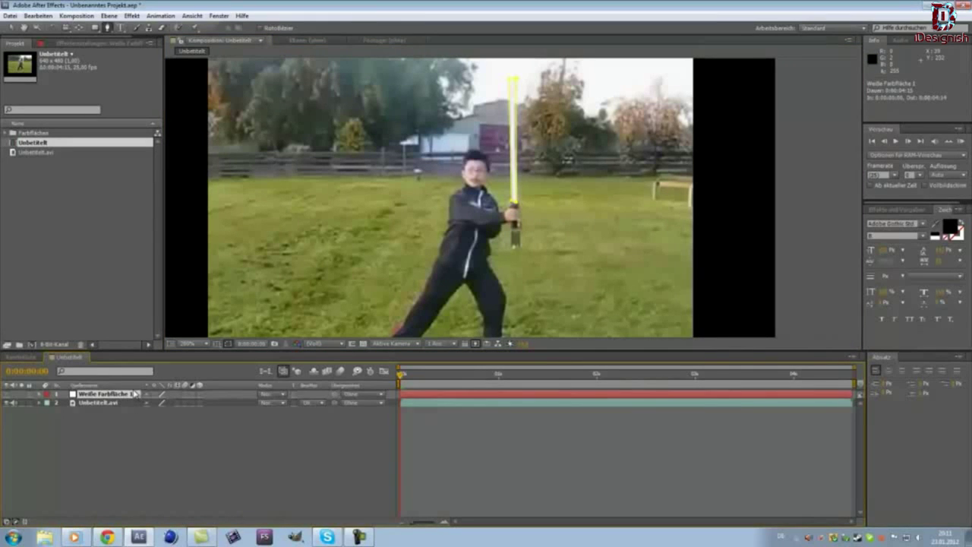
- Reveal Maske 1 and start Maskenpfad keyframing on the first frames
key(m)
key(m)
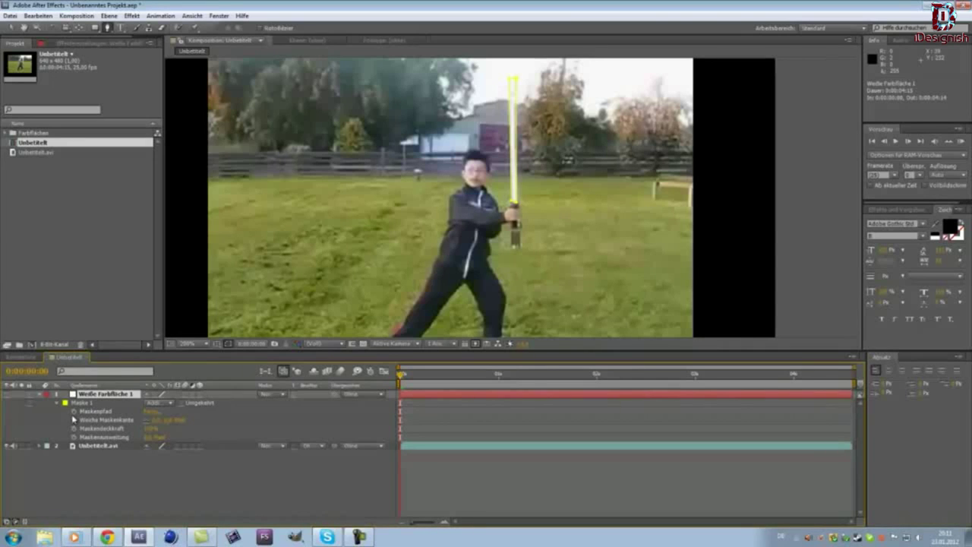
click(74, 412)
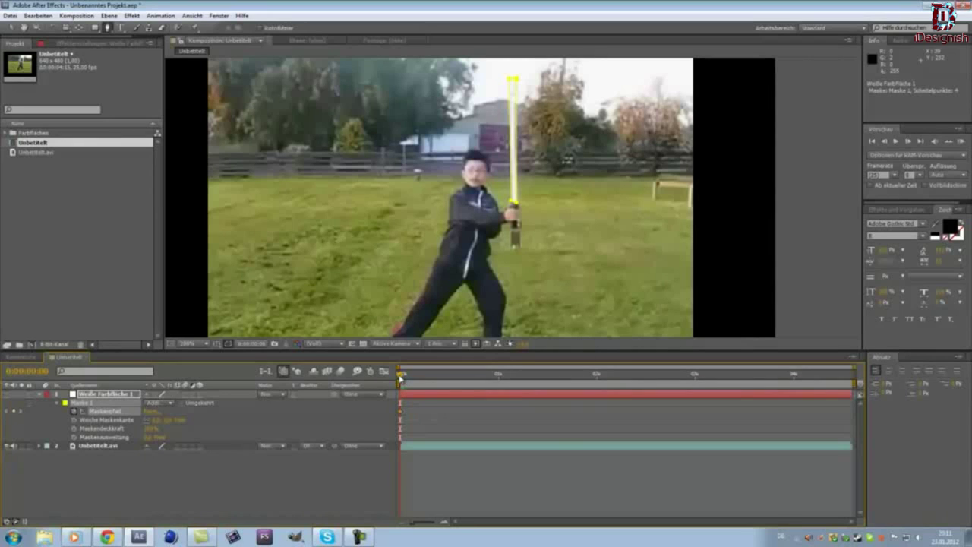
drag(401, 375, 404, 375)
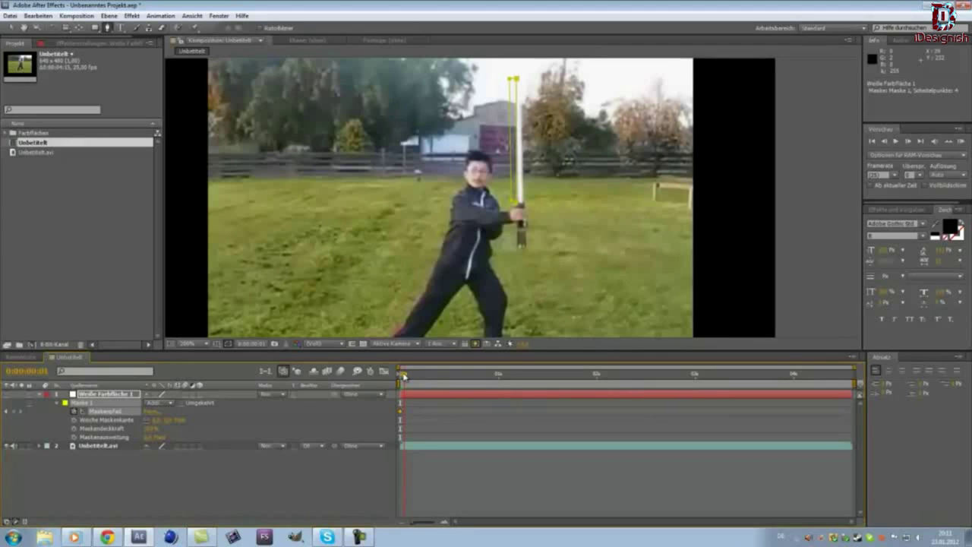
drag(404, 375, 401, 375)
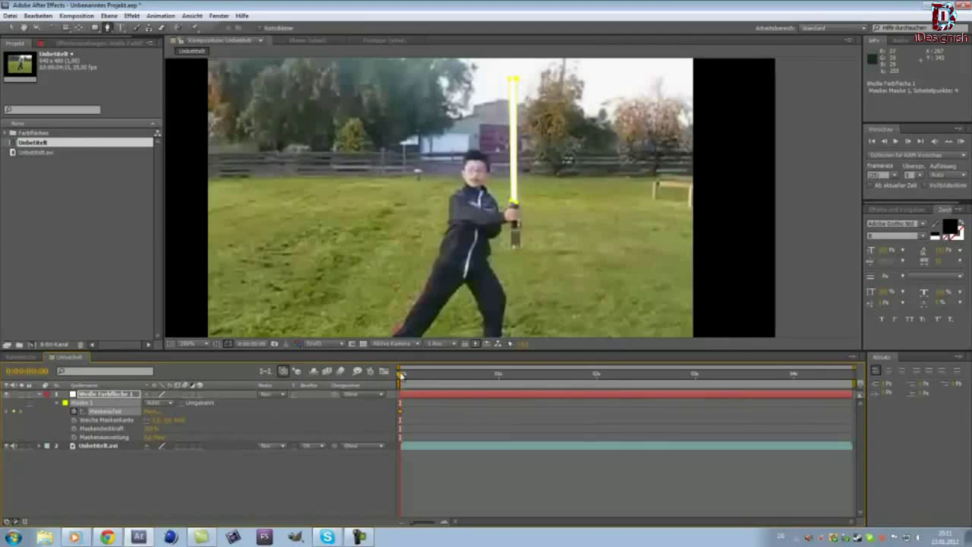
mouse_move(401, 376)
mouse_down()
mouse_move(682, 368)
mouse_move(400, 368)
mouse_up()
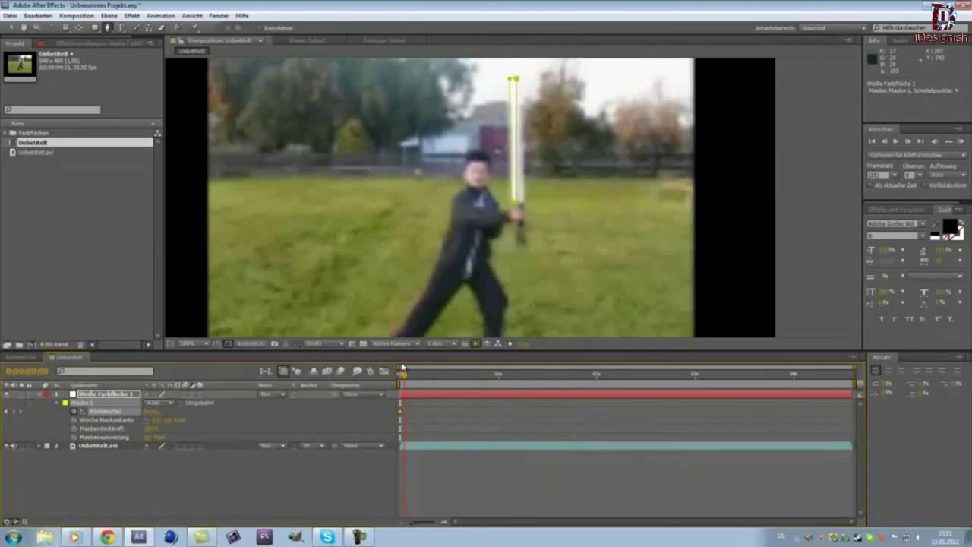
drag(401, 368, 408, 368)
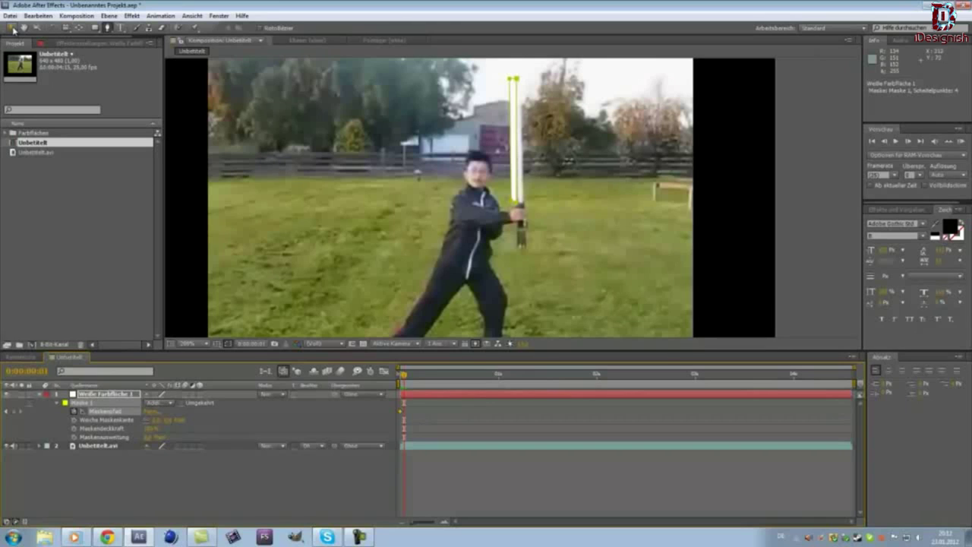
- Move mask vertices on the following frames to keep a thin beam on the blade
click(12, 28)
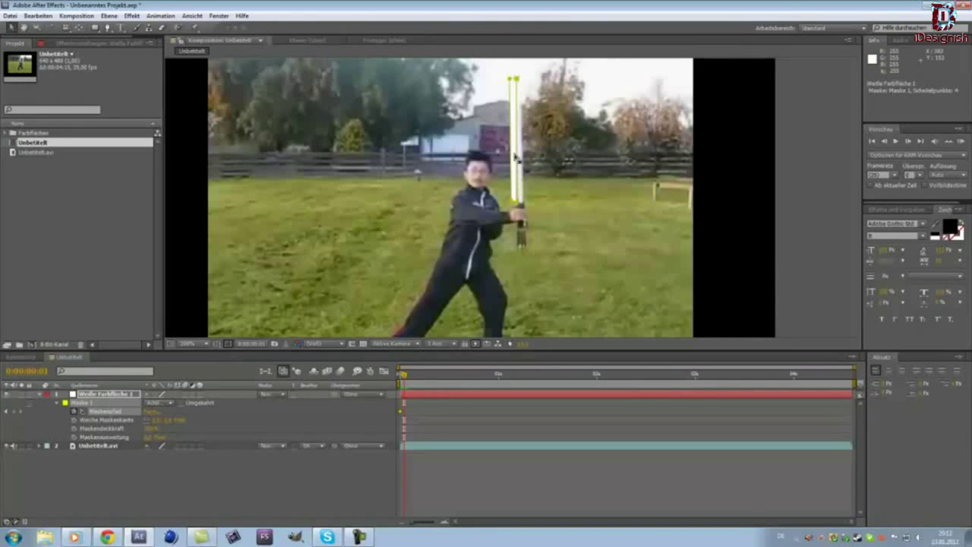
drag(509, 78, 516, 79)
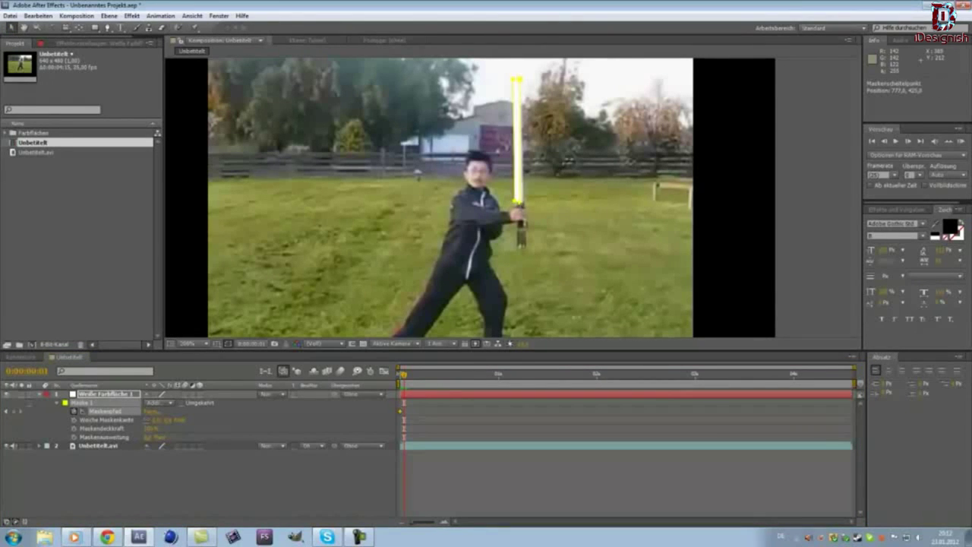
drag(514, 199, 519, 199)
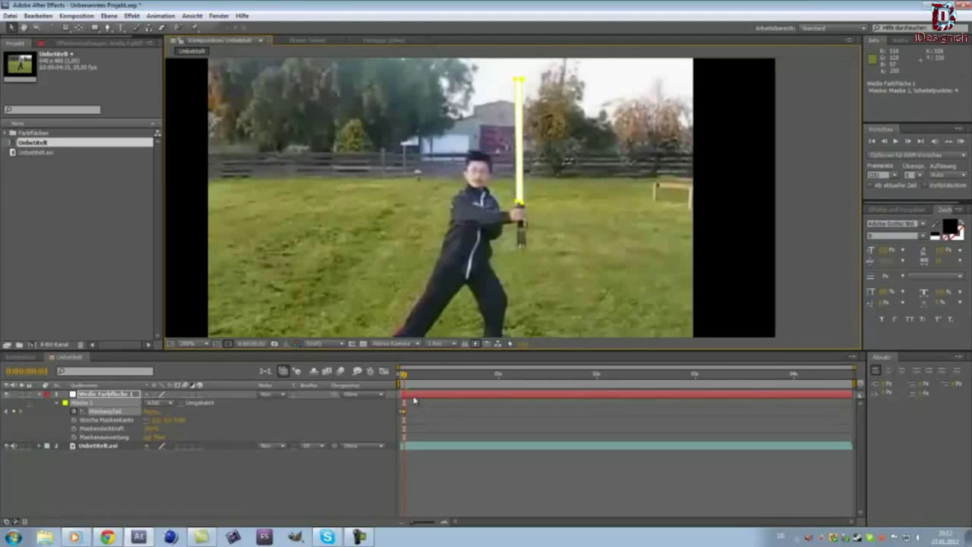
click(407, 375)
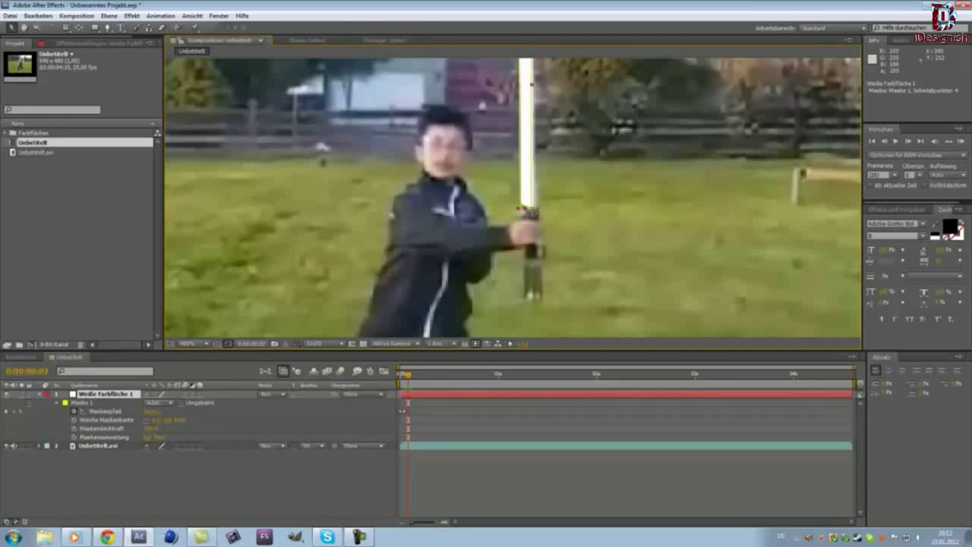
drag(520, 208, 529, 206)
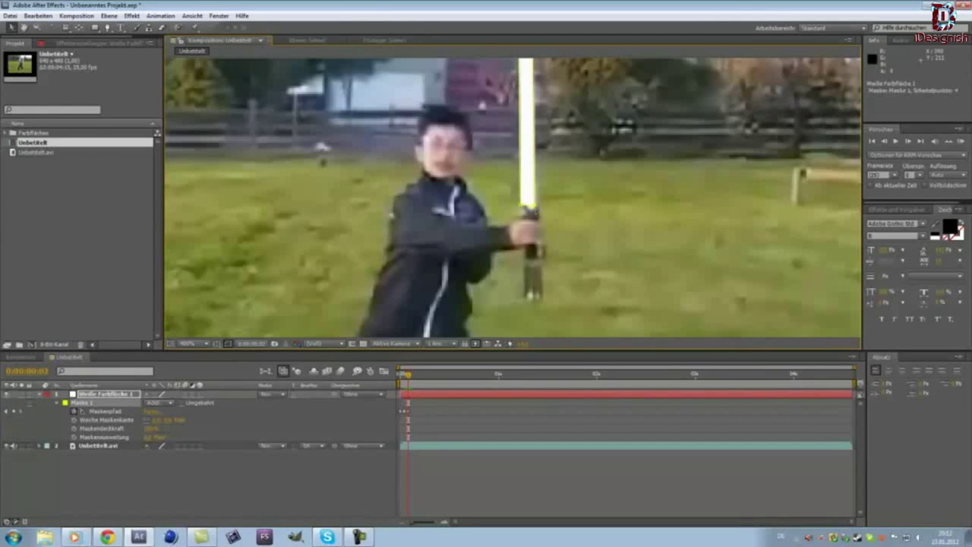
scroll(528, 207, down, 2)
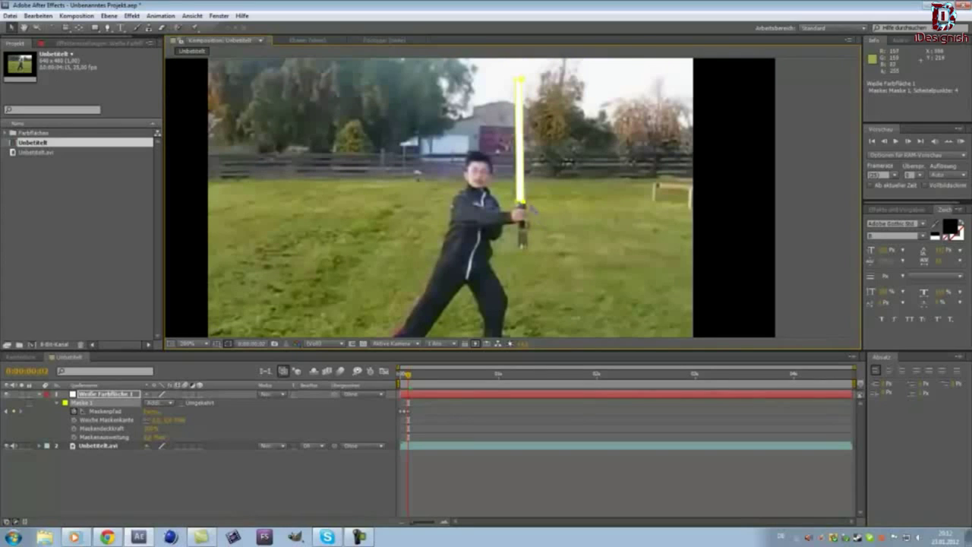
drag(565, 201, 523, 202)
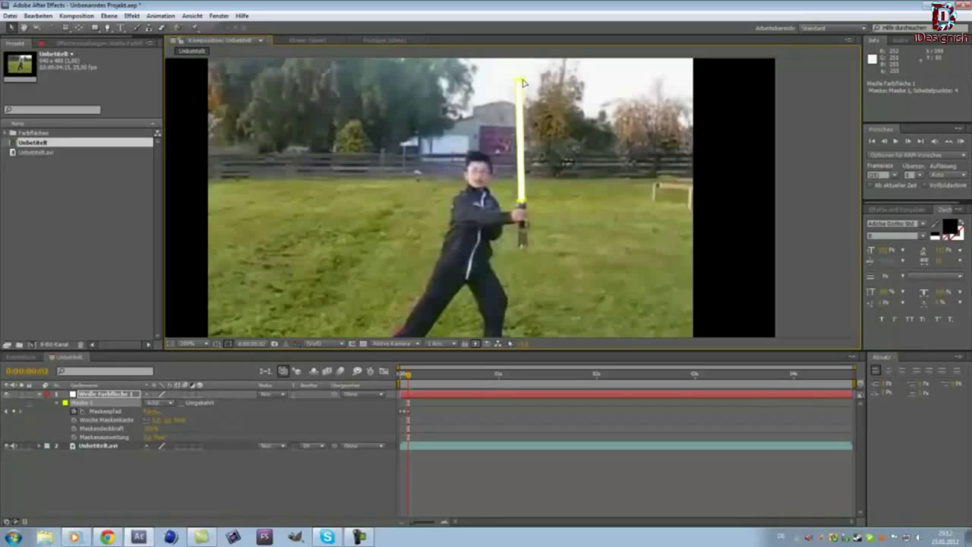
drag(523, 82, 518, 84)
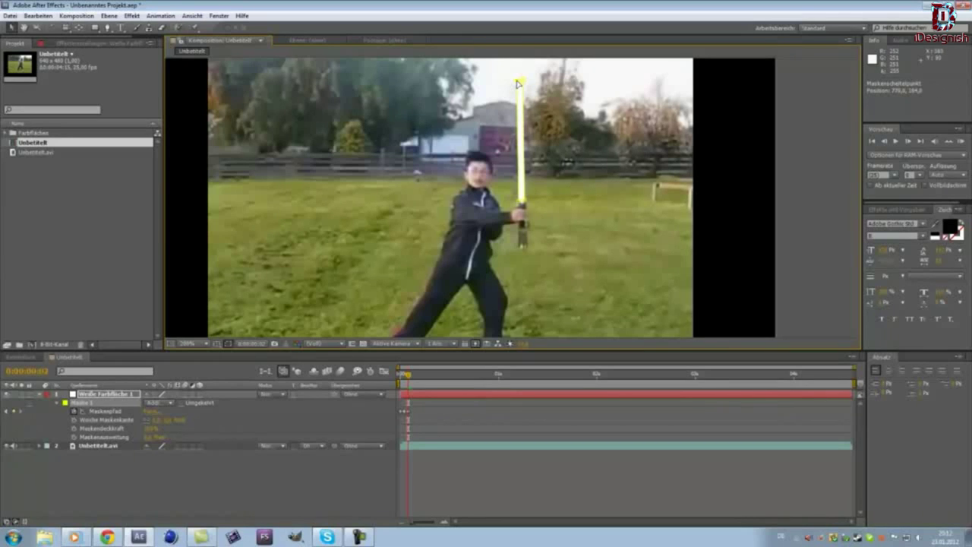
click(411, 375)
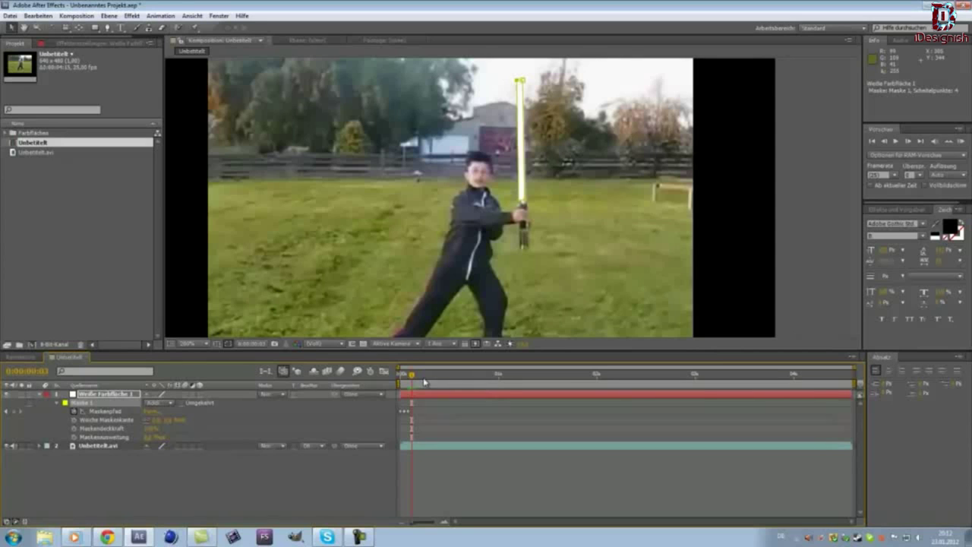
- Realign the blade tip mask point at frame 7 and scrub back to check the motion
drag(411, 378, 424, 378)
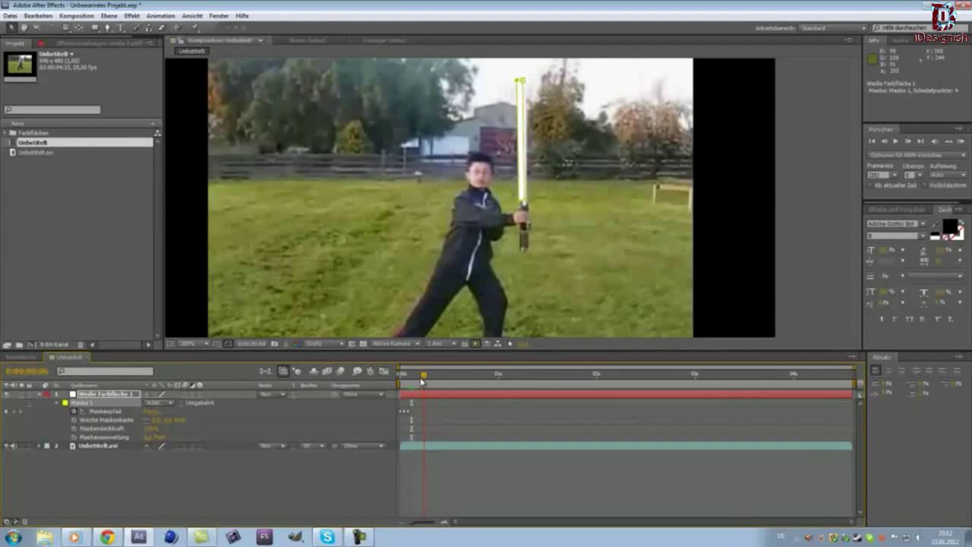
click(525, 204)
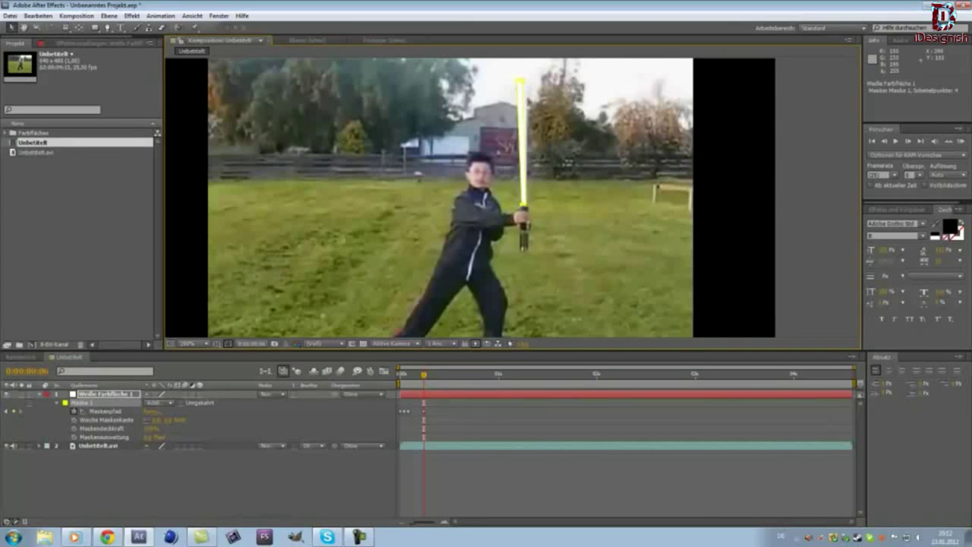
click(526, 81)
drag(526, 82, 521, 85)
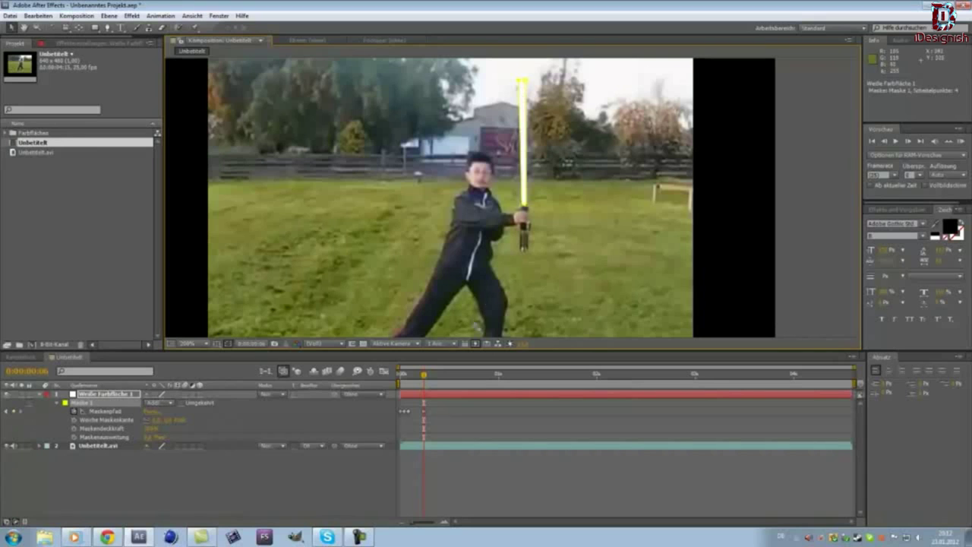
mouse_move(426, 377)
mouse_down()
mouse_move(417, 384)
mouse_move(790, 378)
mouse_up()
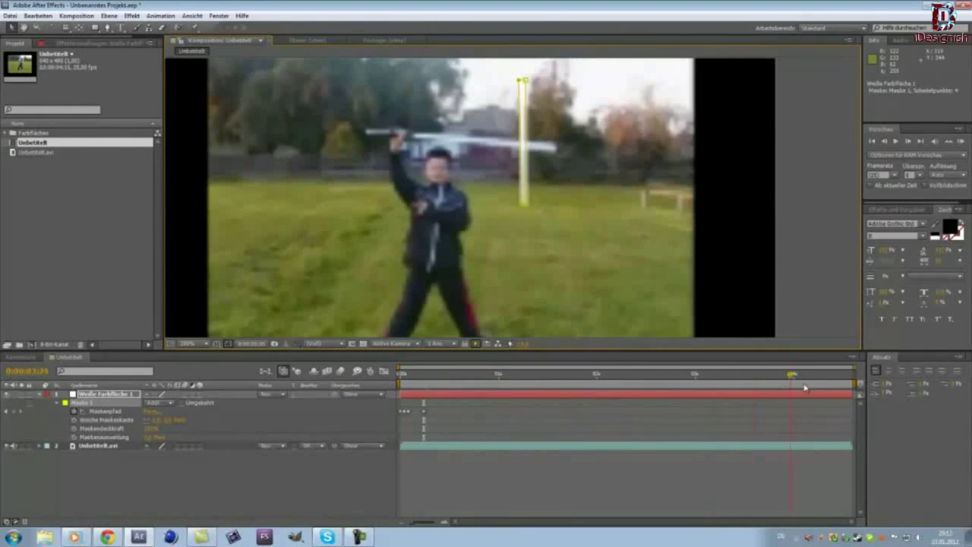
- Return to the start and preview the whole clip to check the blade mask tracking
key(Home)
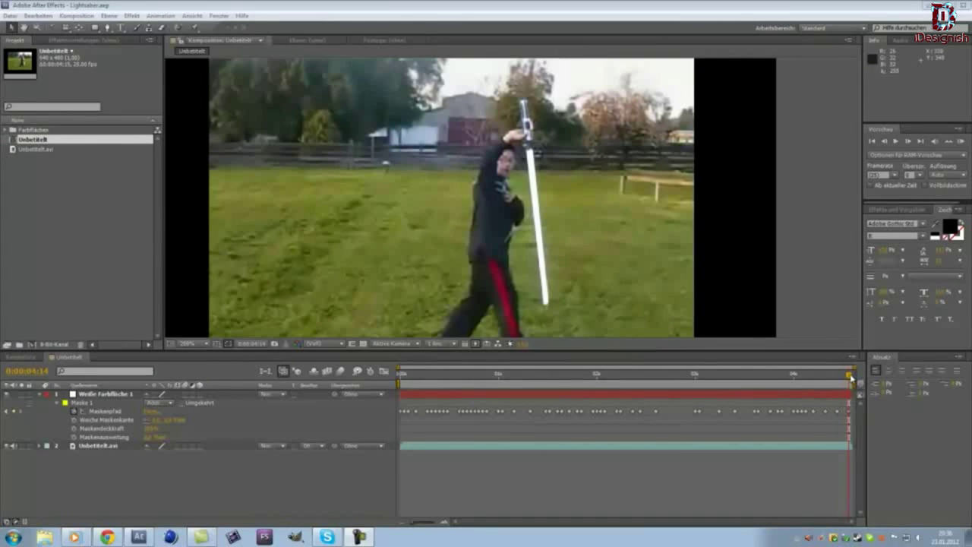
drag(851, 377, 600, 375)
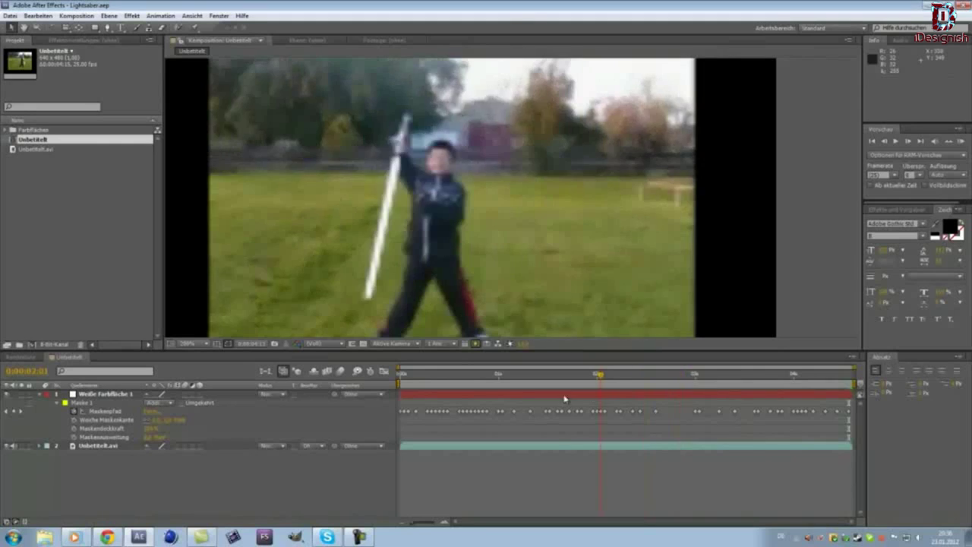
key(Home)
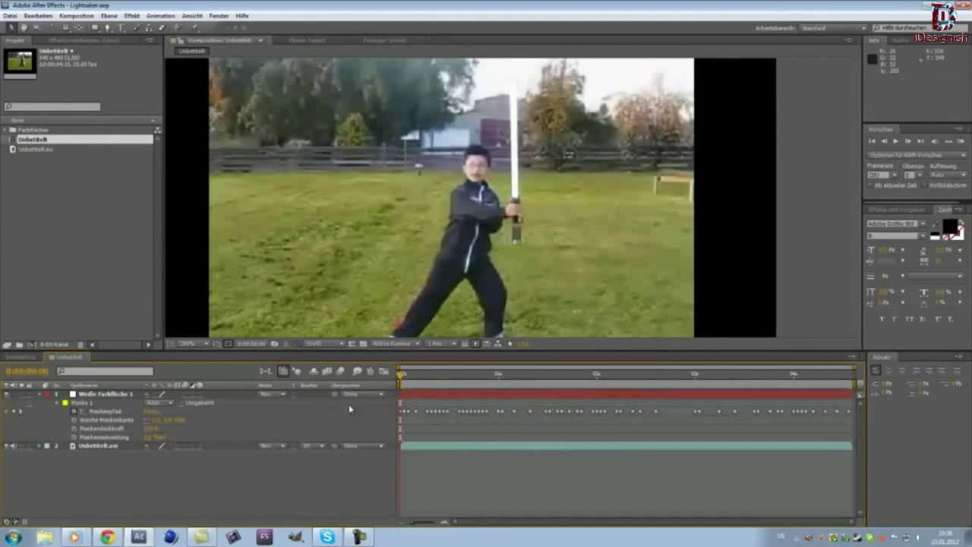
key(space)
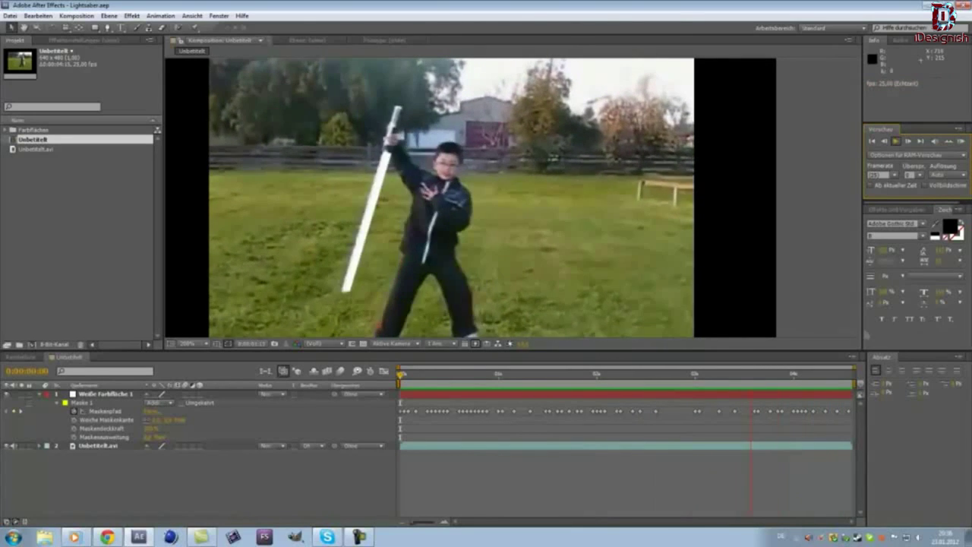
click(897, 141)
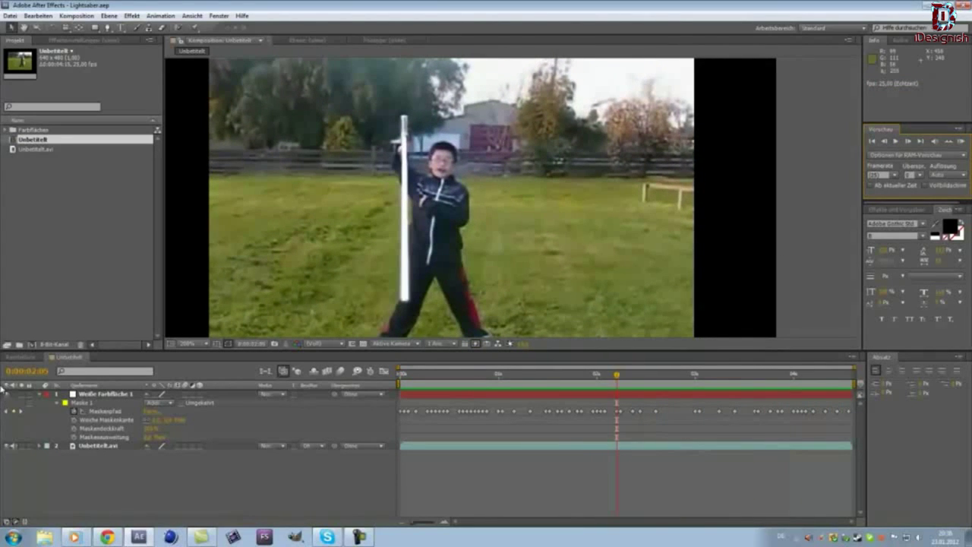
- Add a comp-sized black solid, Schwarz Farbfläche 1, and move it beneath Unbetitelt.avi
click(41, 395)
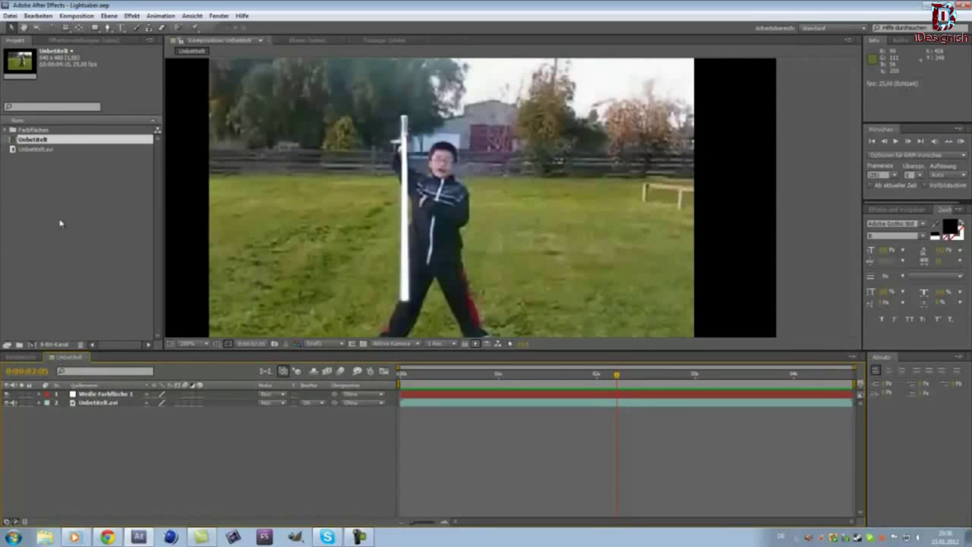
click(114, 15)
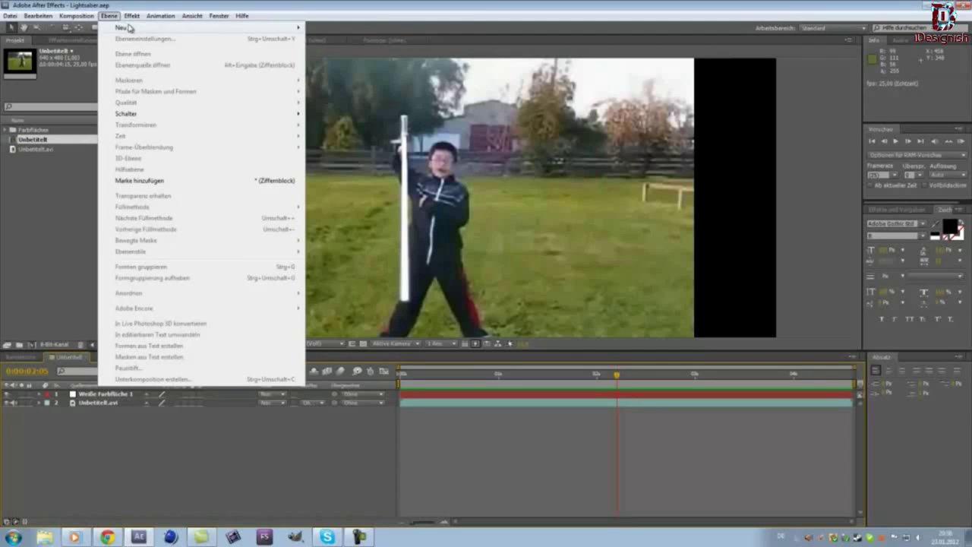
mouse_move(135, 29)
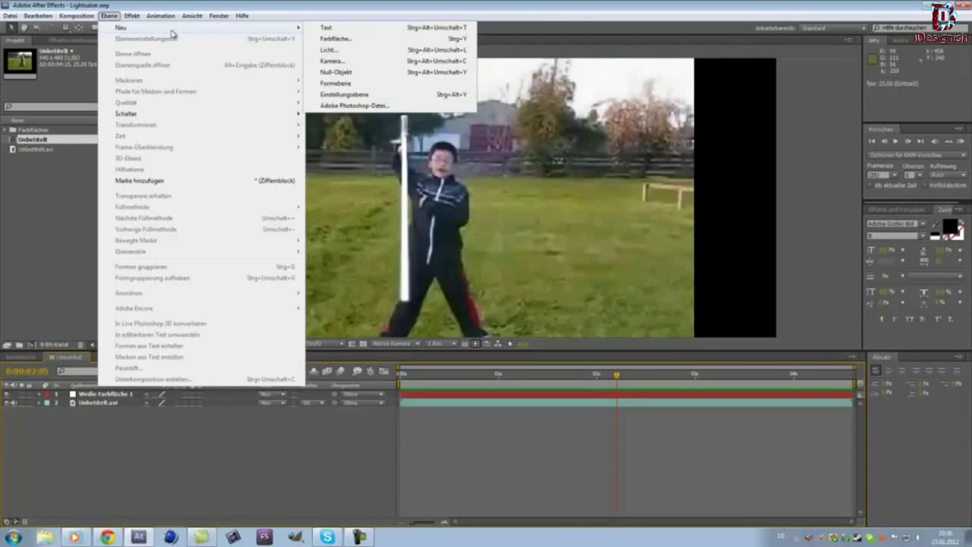
click(353, 40)
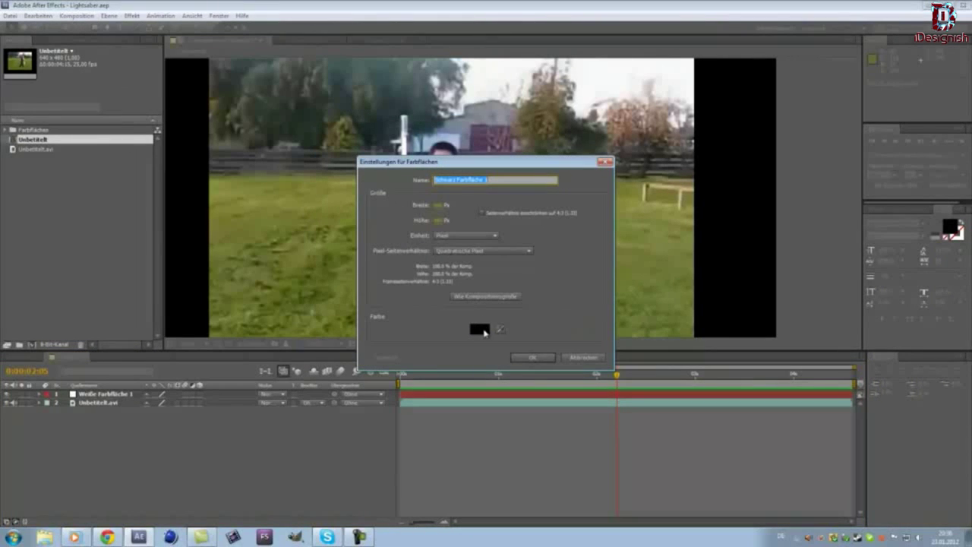
click(494, 298)
click(528, 361)
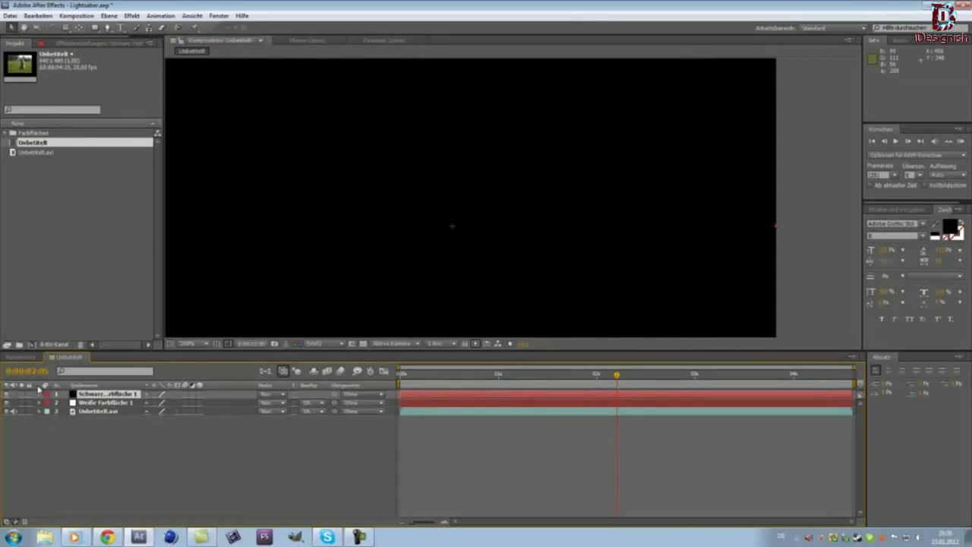
click(114, 395)
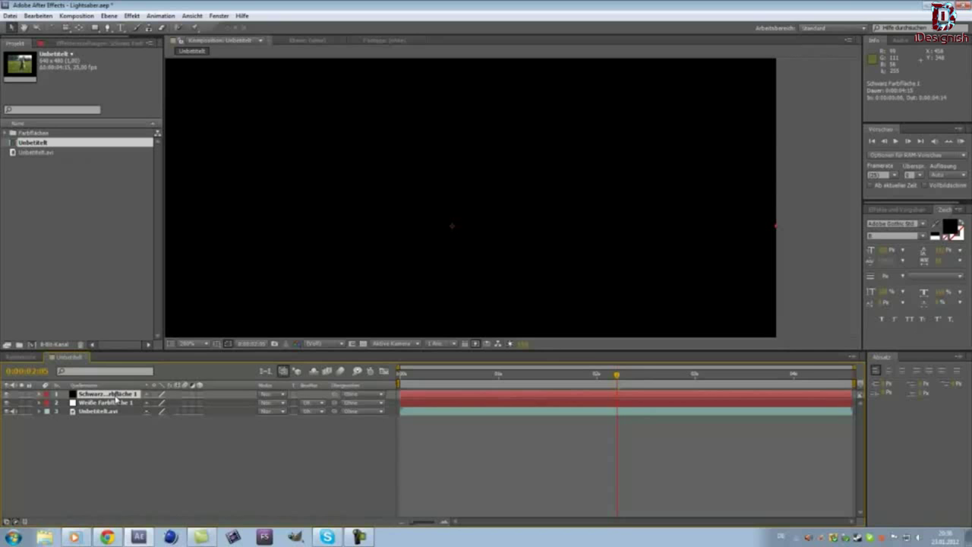
drag(115, 398, 115, 418)
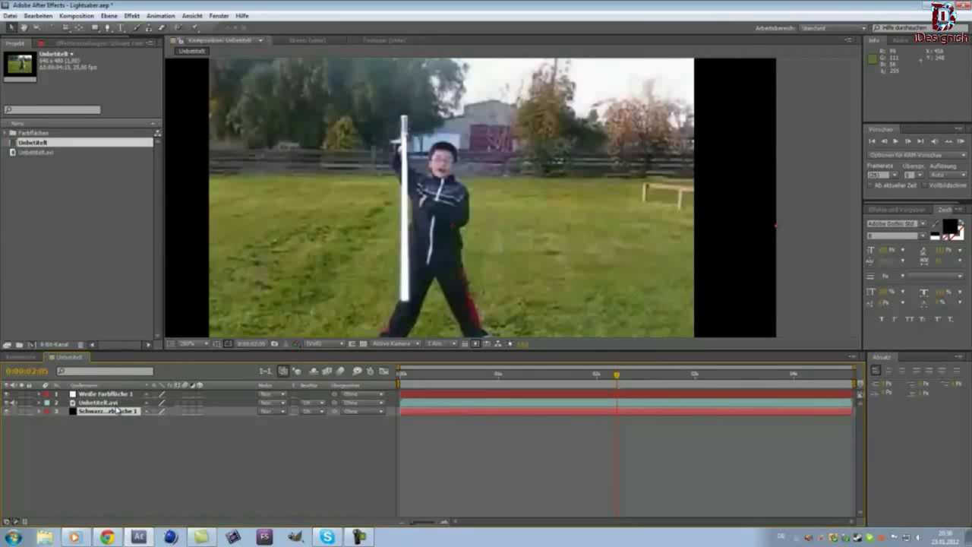
- Create a new composition, Komp 1, with its default settings
click(78, 17)
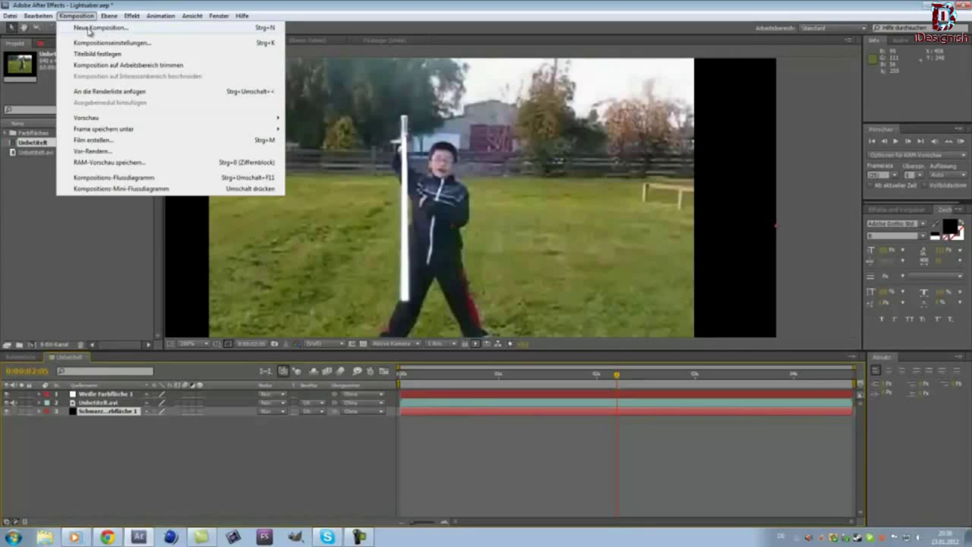
click(94, 29)
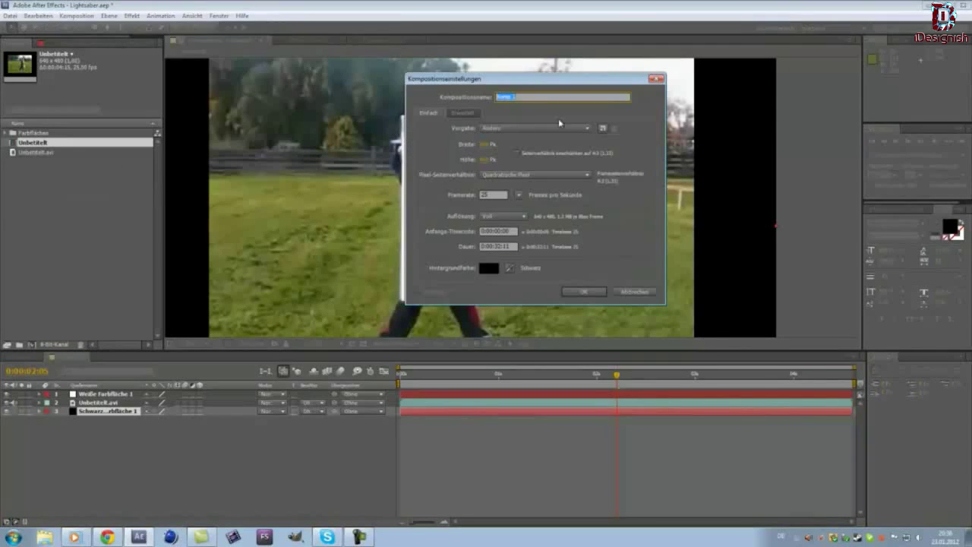
mouse_move(556, 78)
mouse_down()
mouse_move(500, 90)
mouse_move(490, 103)
mouse_up()
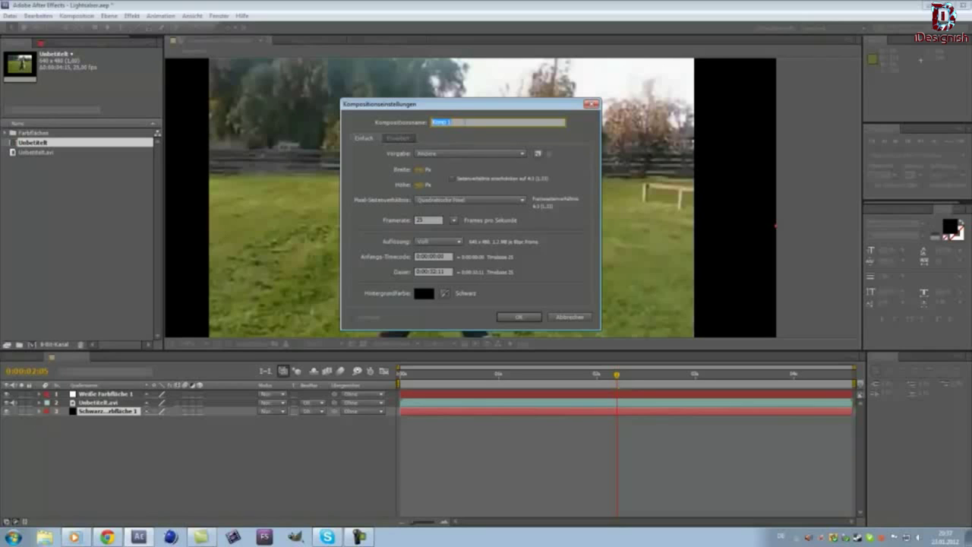
mouse_move(470, 109)
mouse_down()
mouse_move(431, 226)
mouse_move(482, 94)
mouse_up()
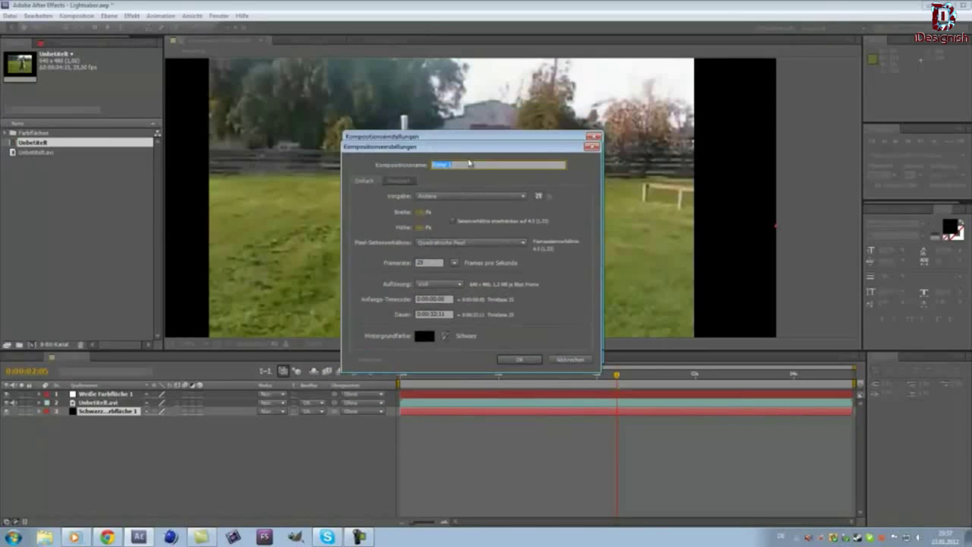
mouse_move(481, 93)
mouse_down()
mouse_move(465, 238)
mouse_move(491, 169)
mouse_up()
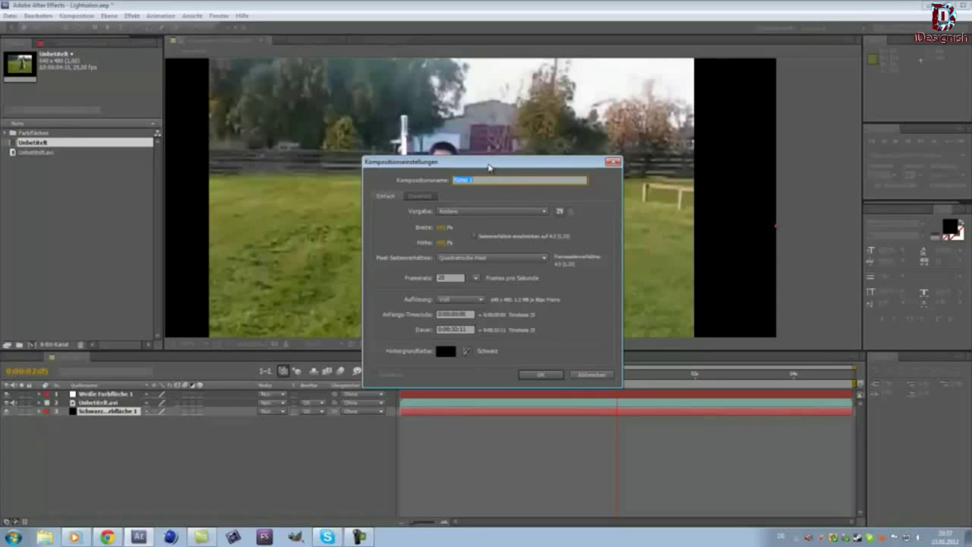
drag(488, 162, 482, 73)
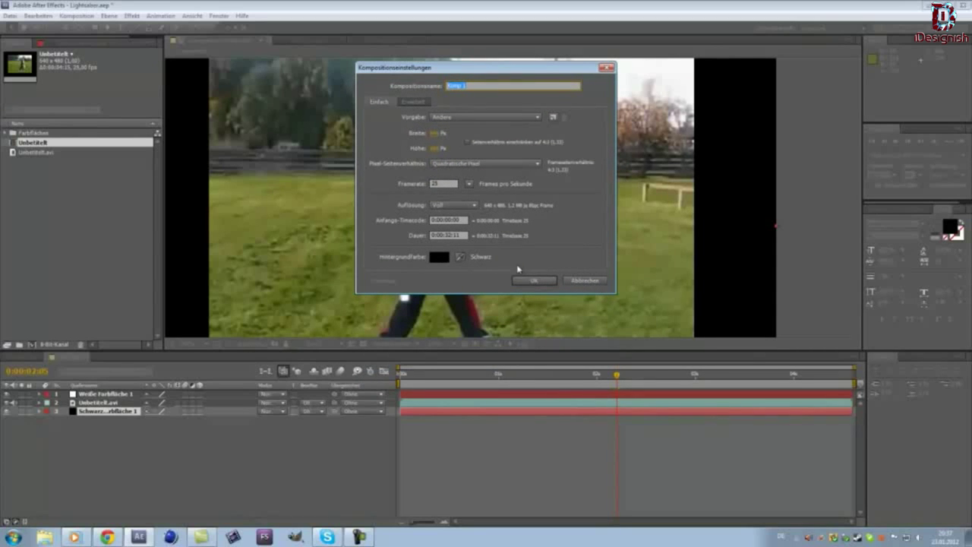
click(541, 283)
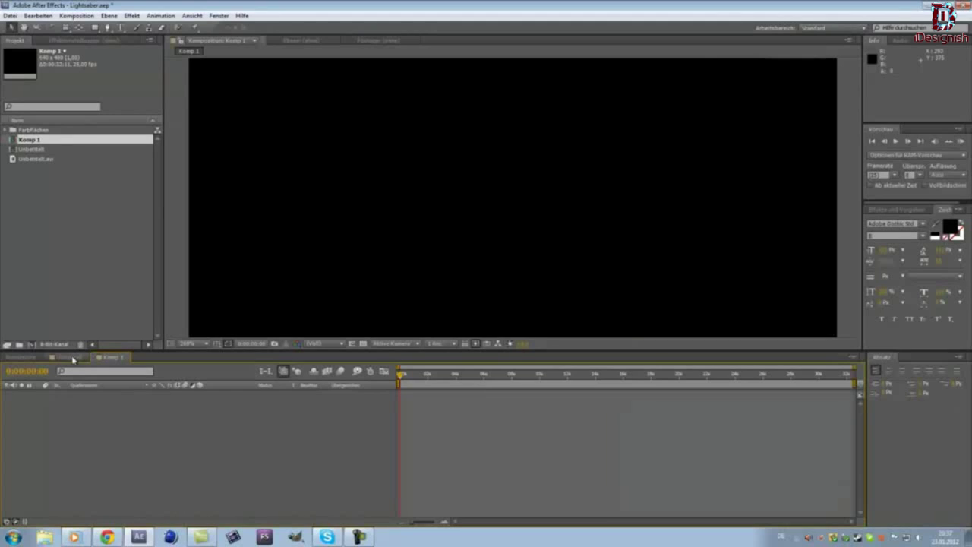
- Place Unbetitelt.avi into Komp 1 and zoom the view to 100%
click(46, 159)
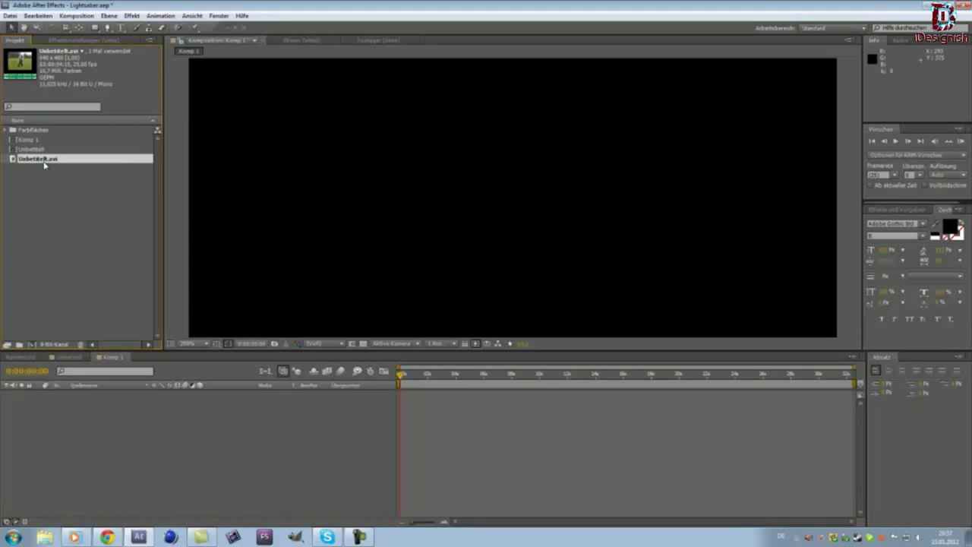
drag(49, 162, 517, 199)
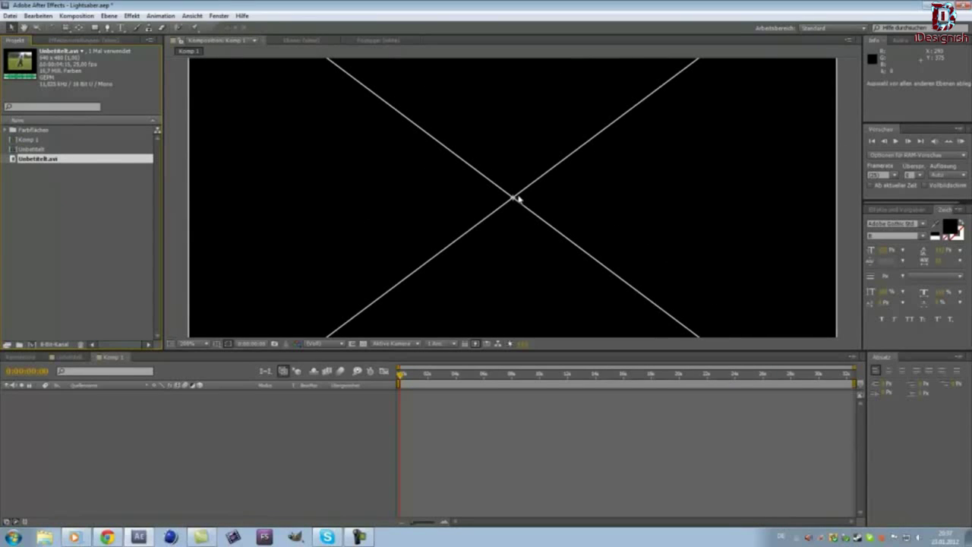
drag(516, 199, 516, 199)
key(comma)
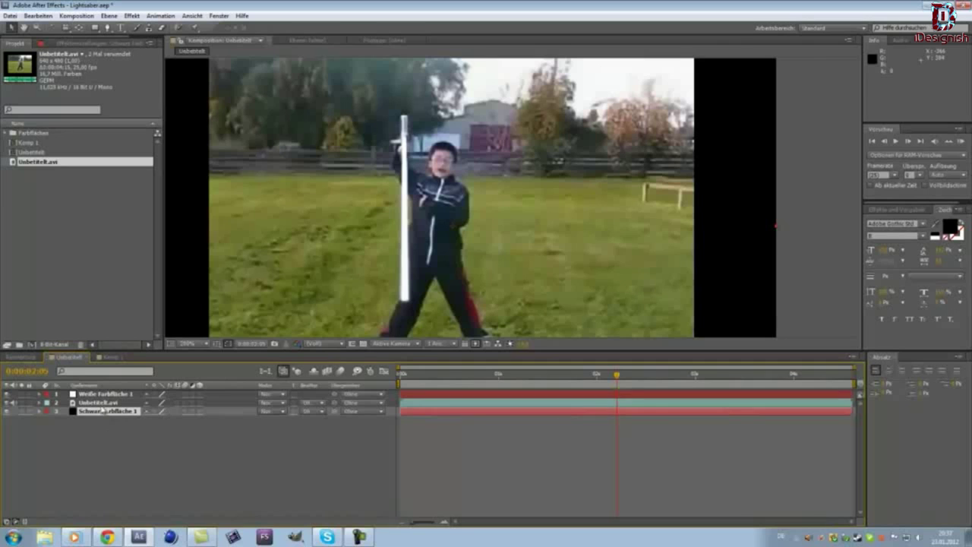
- Delete the Unbetitelt.avi footage layer from the Unbetitelt composition
click(100, 395)
click(111, 403)
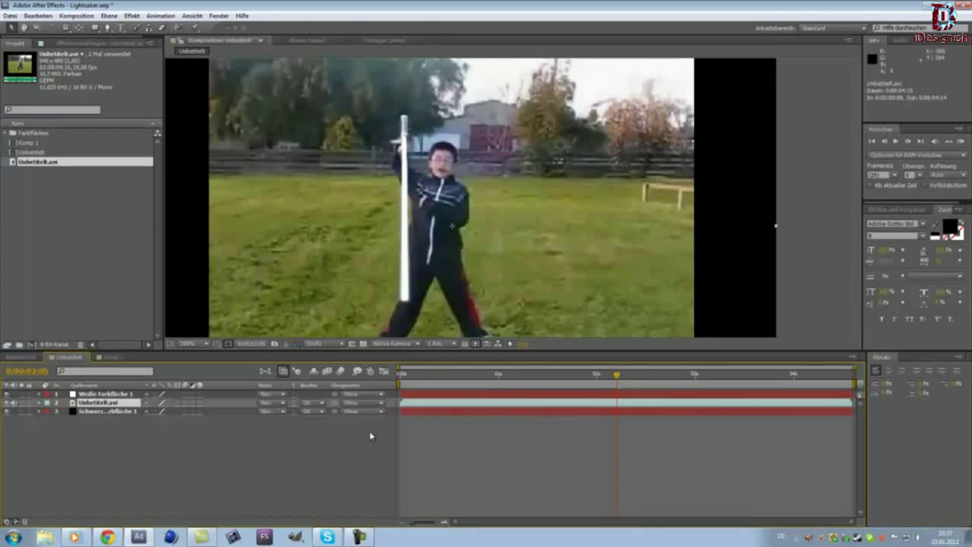
key(Delete)
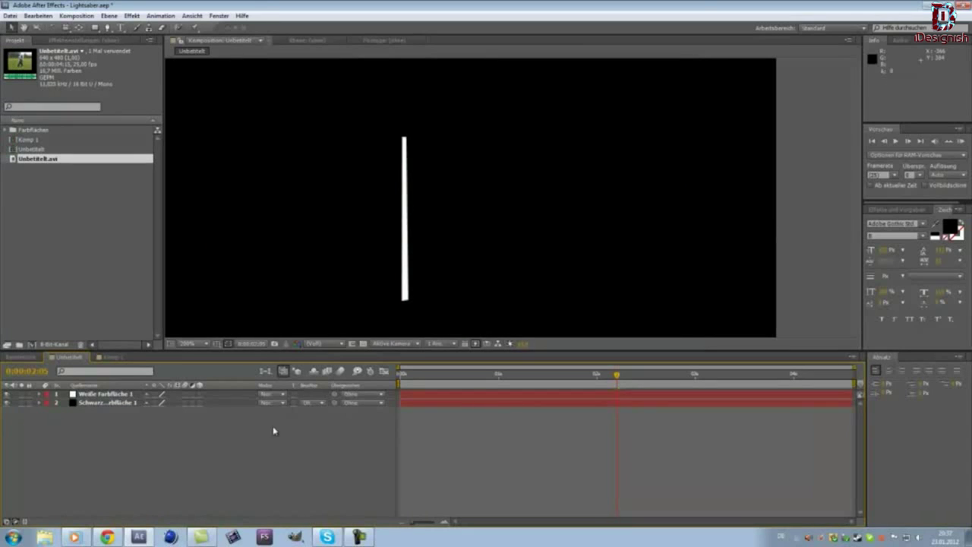
- Duplicate the white solid Weiße Farbfläche 1 and show the top layer's mask properties
click(133, 395)
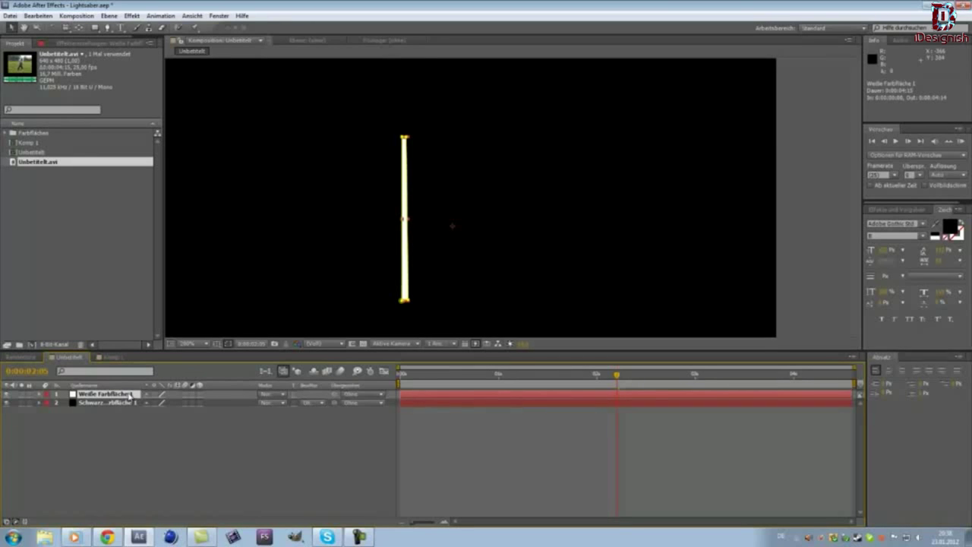
key(ctrl+d)
key(ctrl+d)
key(ctrl+d)
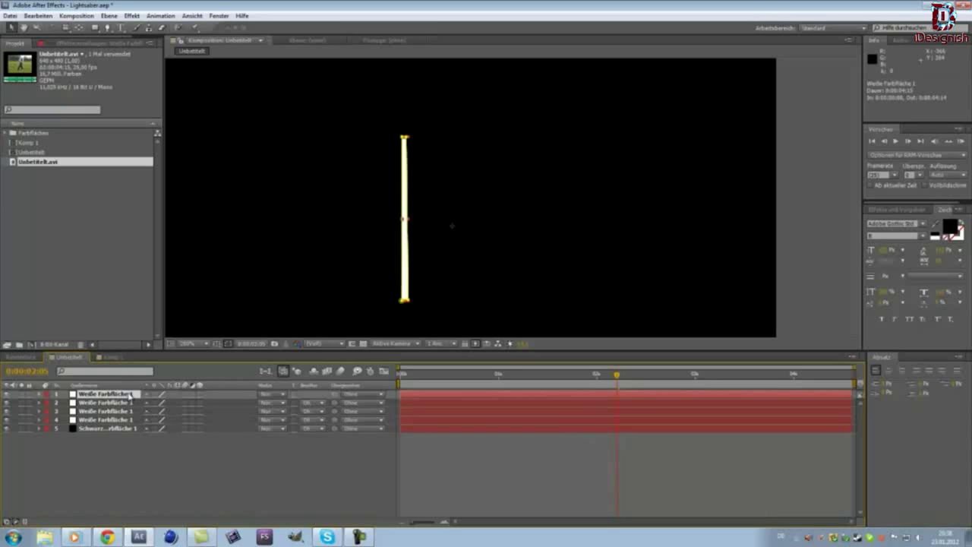
key(ctrl+d)
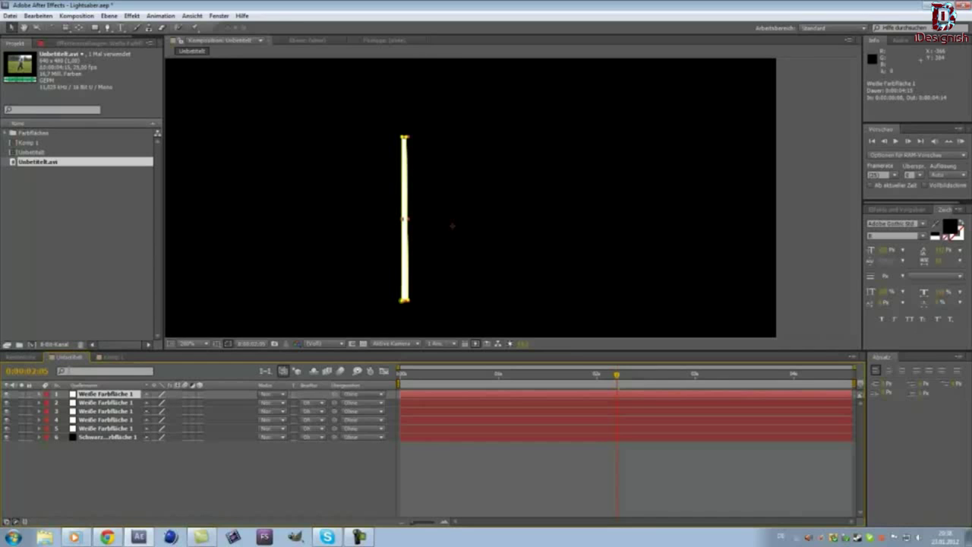
key(m)
key(m)
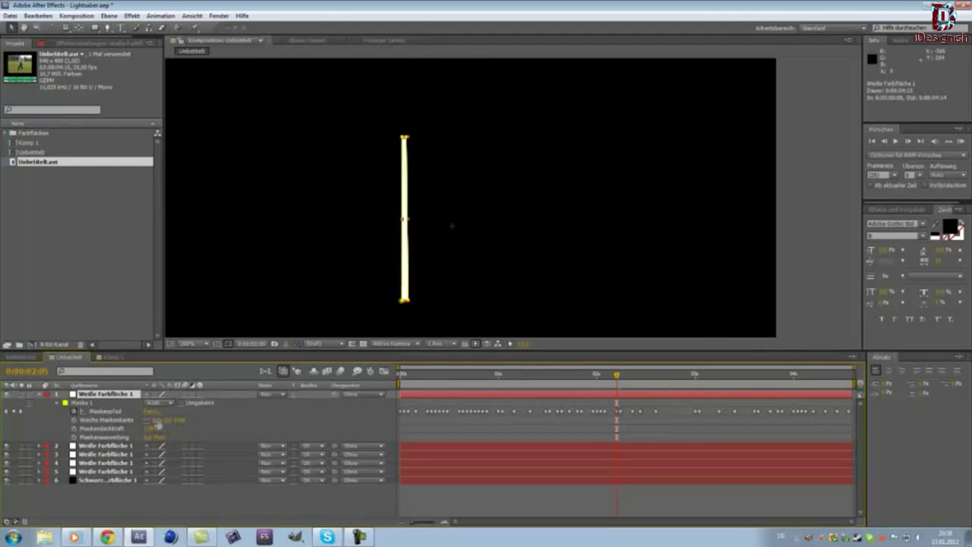
- Enter the first blade's Weiche Maskenkante value and collapse its mask properties
drag(158, 422, 158, 426)
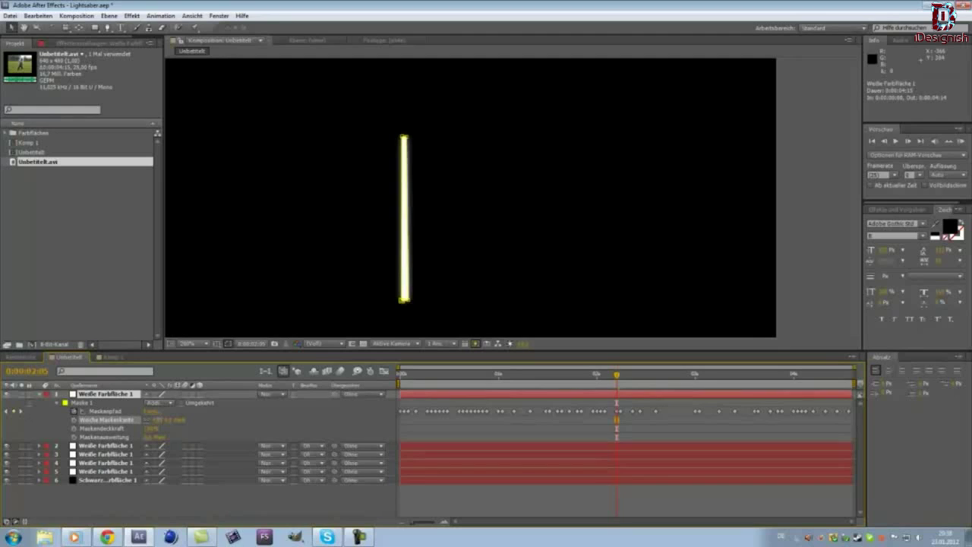
click(156, 422)
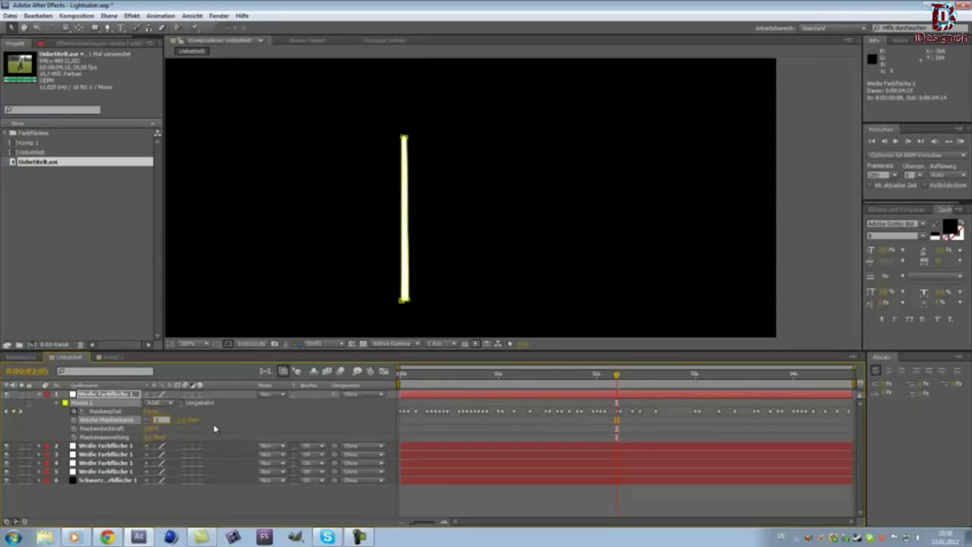
click(169, 506)
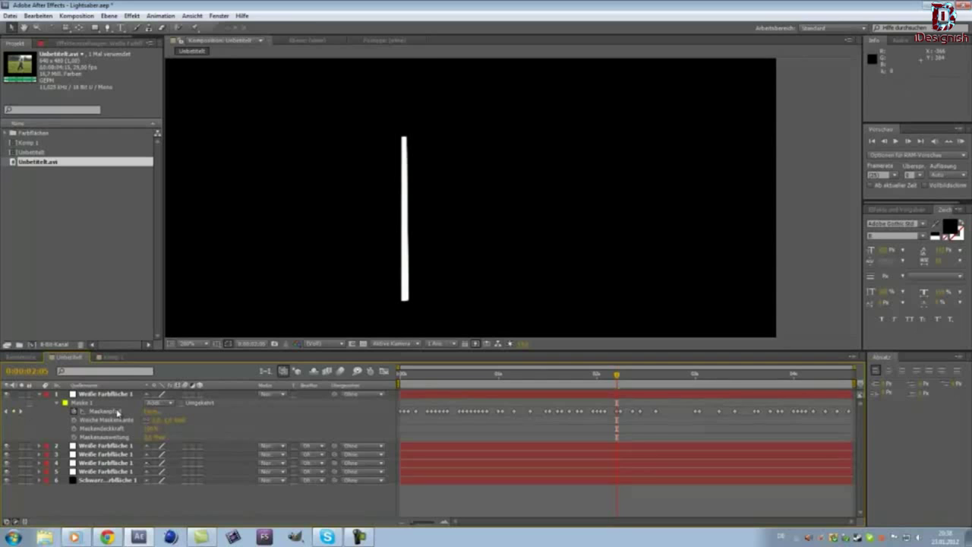
key(u)
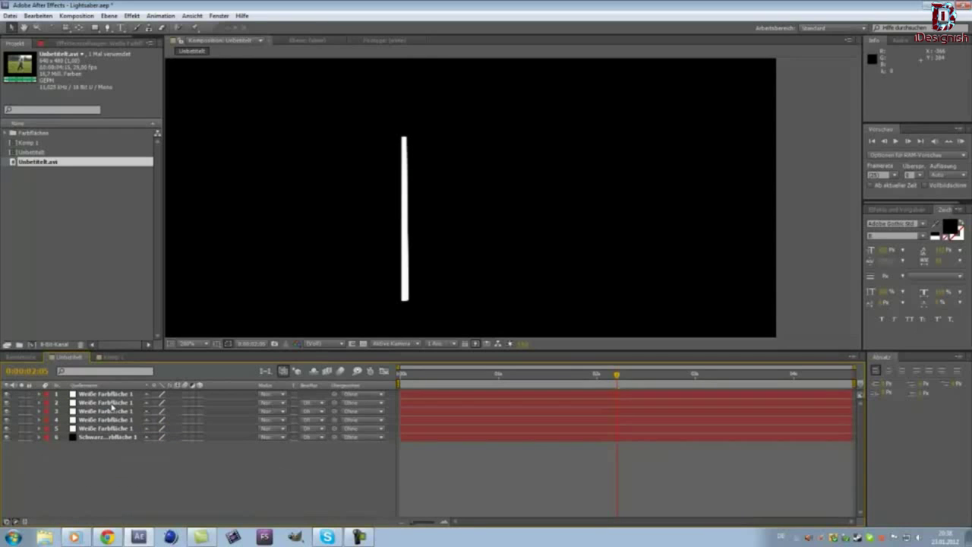
- Select the second white solid, reveal its mask, and RAM-preview the blade
click(111, 404)
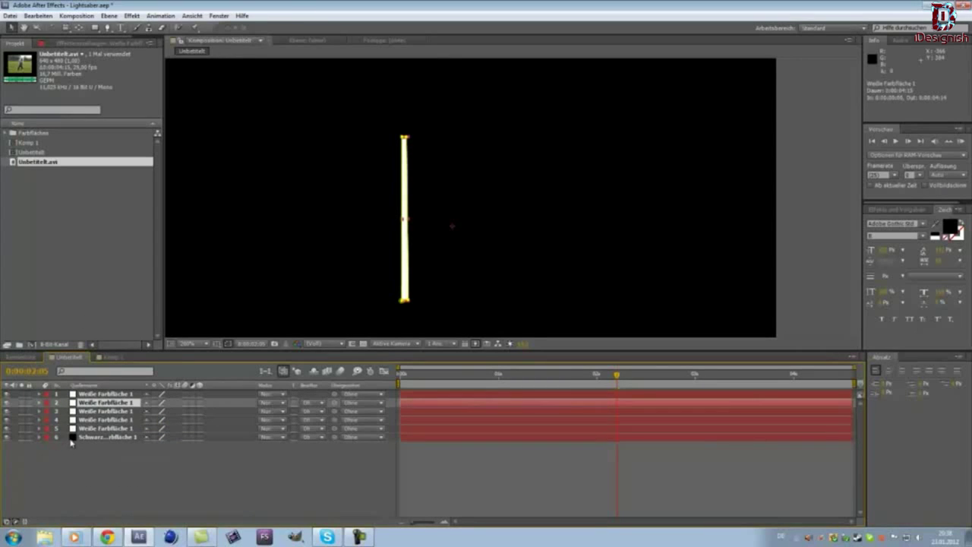
key(m)
key(m)
key(KP_0)
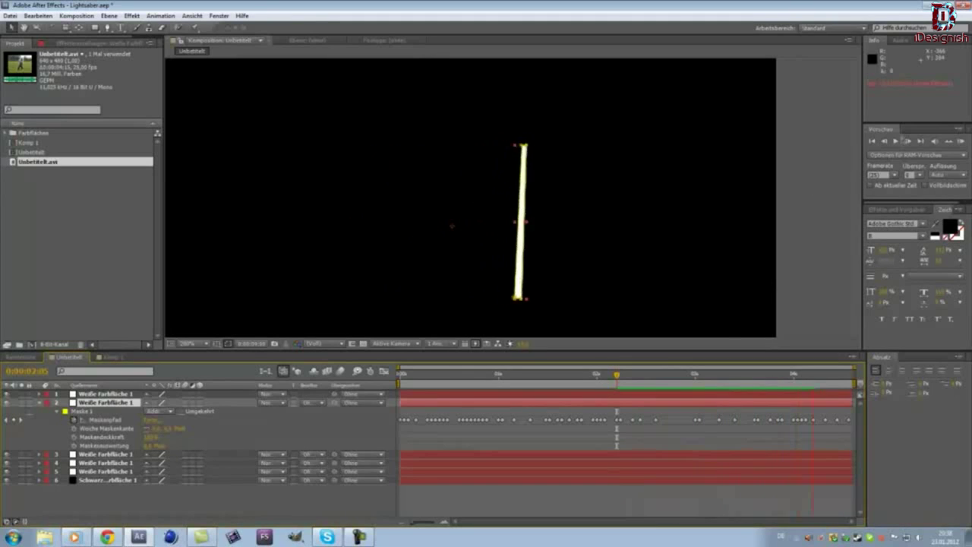
click(897, 142)
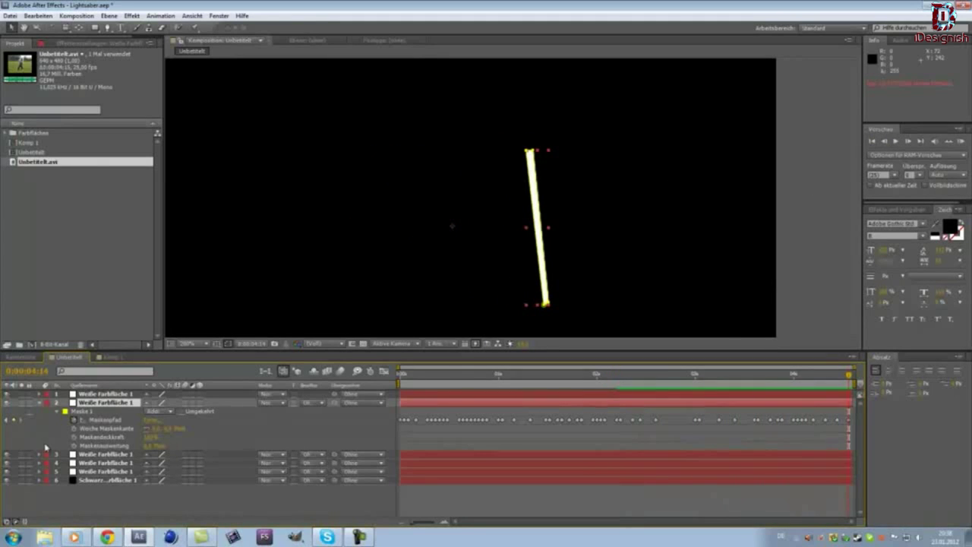
- Scrub the second blade's Weiche Maskenkante up for a soft, glowing edge
click(152, 430)
drag(161, 428, 190, 429)
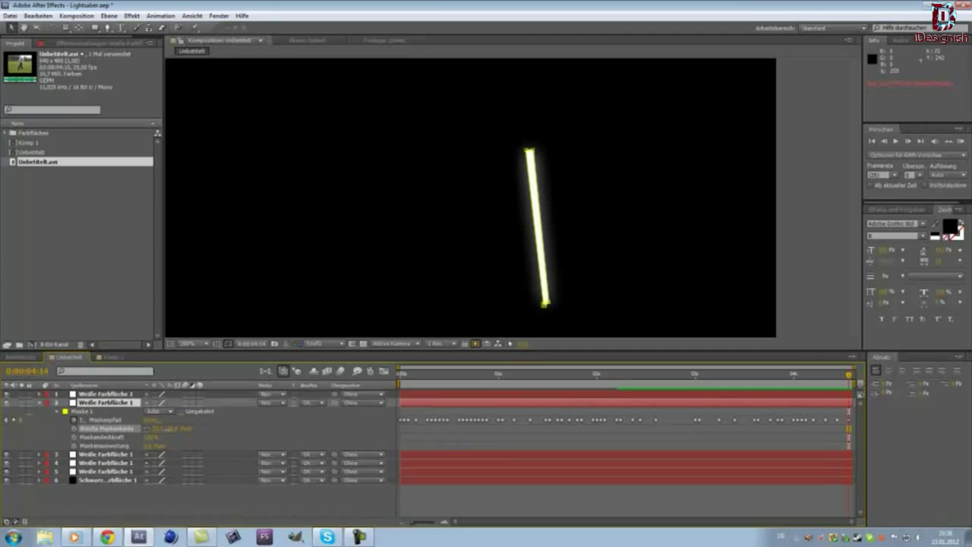
drag(190, 428, 168, 428)
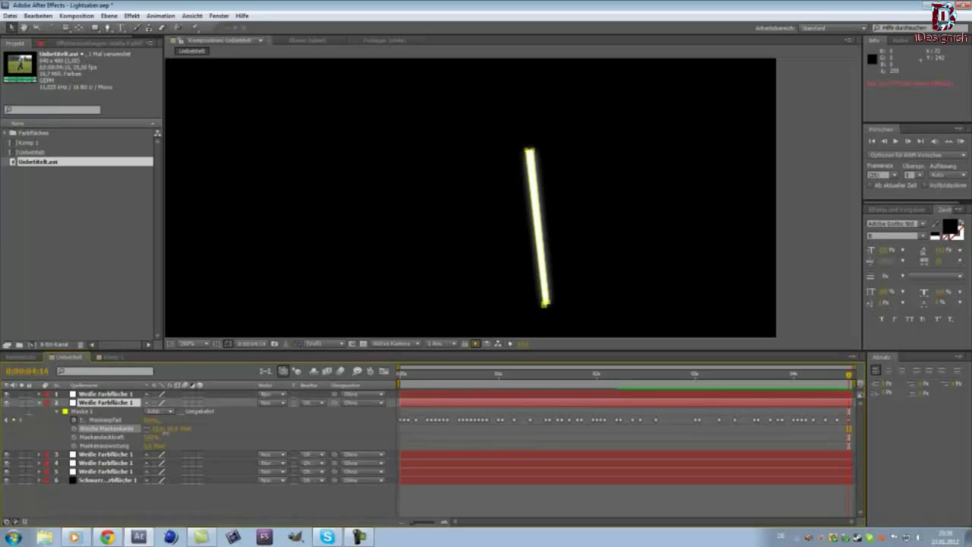
- Feather layer 3's Maske 1 edge to about 10 px
key(u)
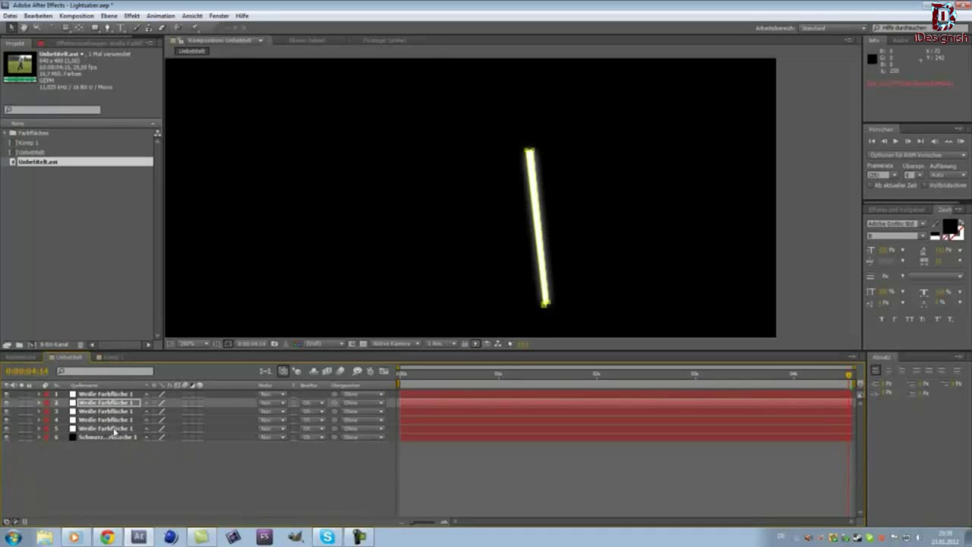
click(112, 412)
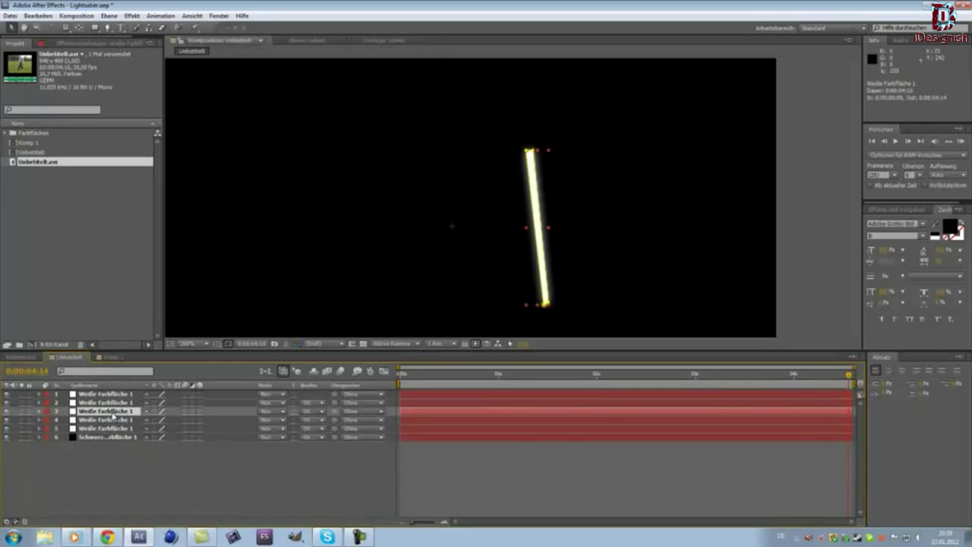
key(u)
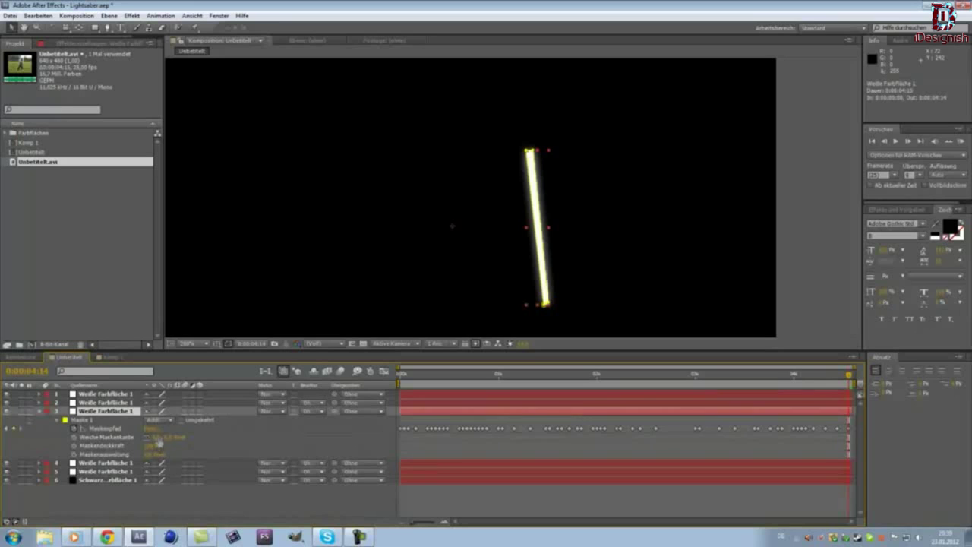
drag(156, 438, 171, 438)
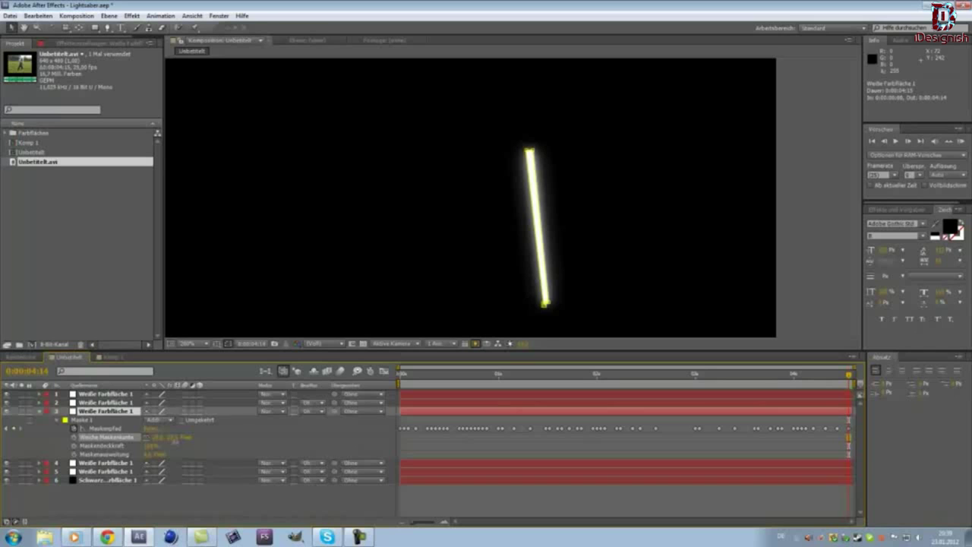
key(u)
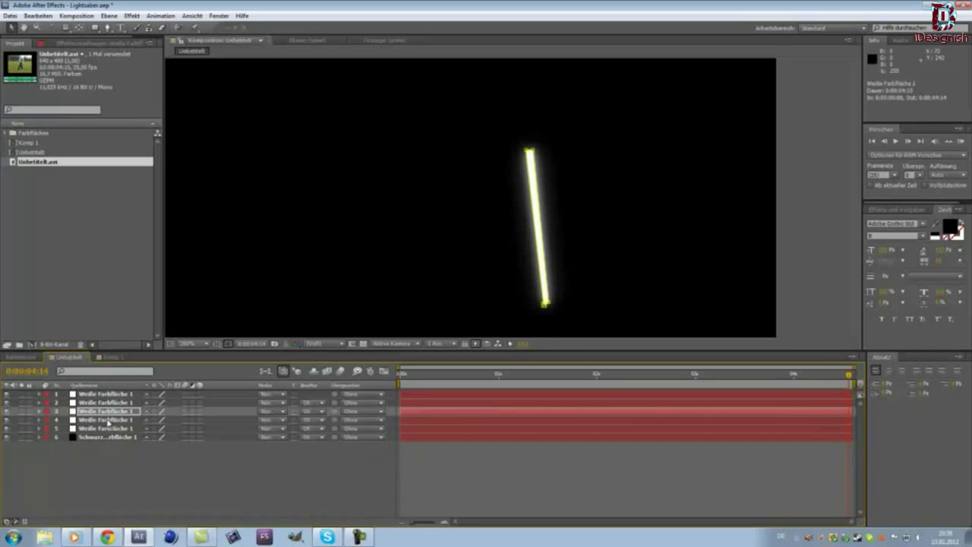
- Give layer 4's mask a Weiche Maskenkante of roughly 10 px
click(106, 420)
key(u)
click(157, 447)
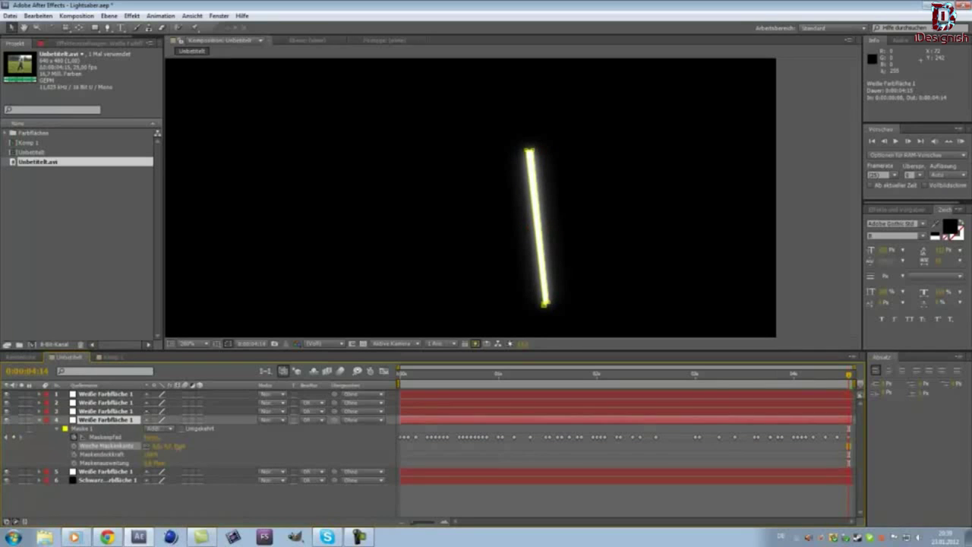
drag(157, 447, 165, 447)
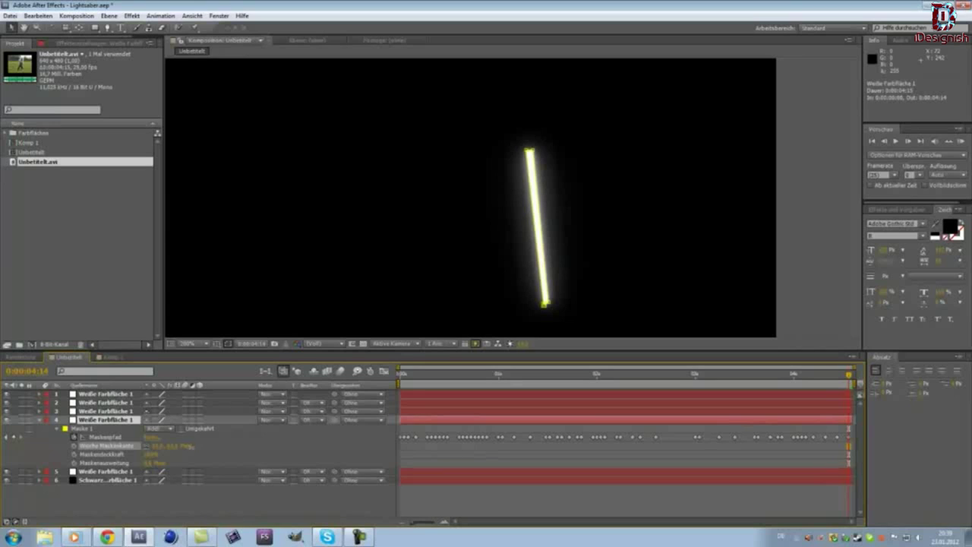
key(u)
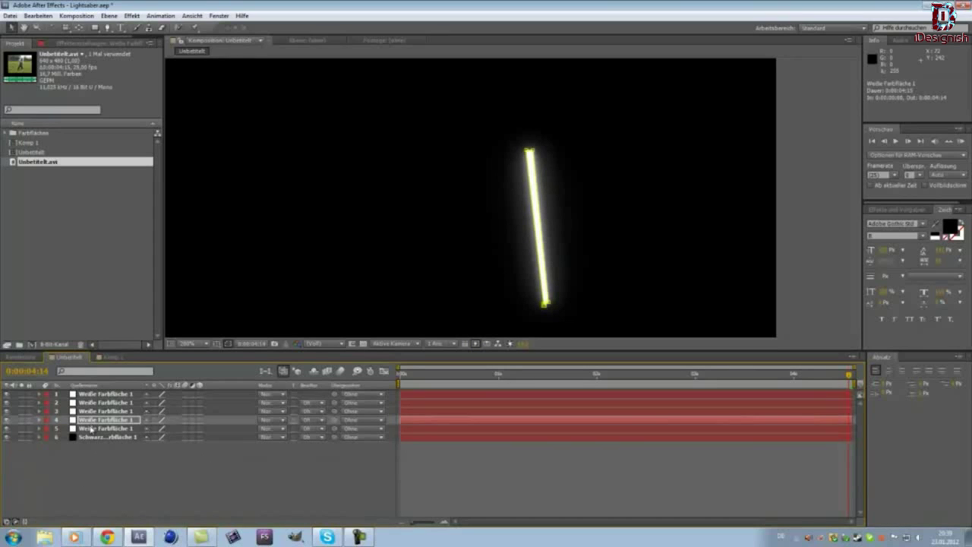
- Widen the fifth white solid's mask feather for a broader glow
click(90, 429)
key(u)
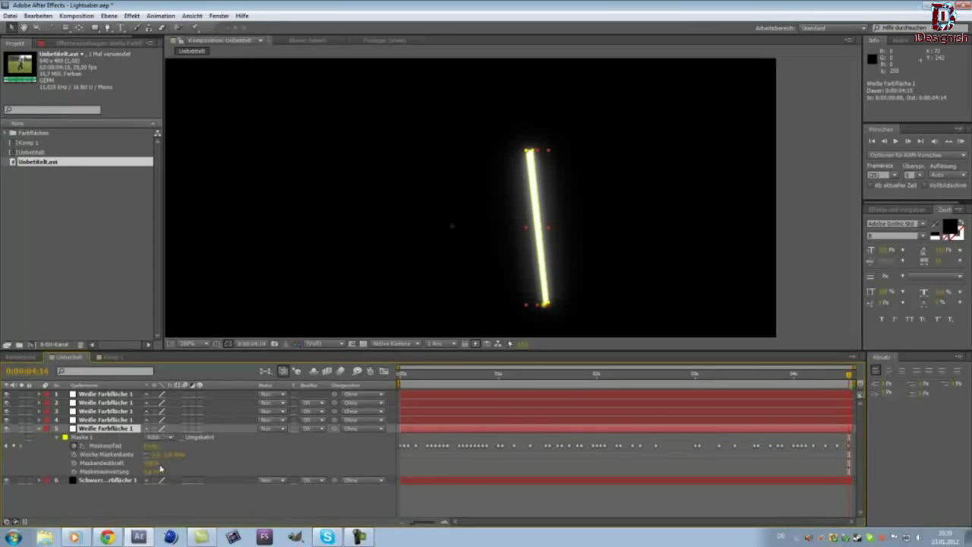
drag(156, 454, 187, 459)
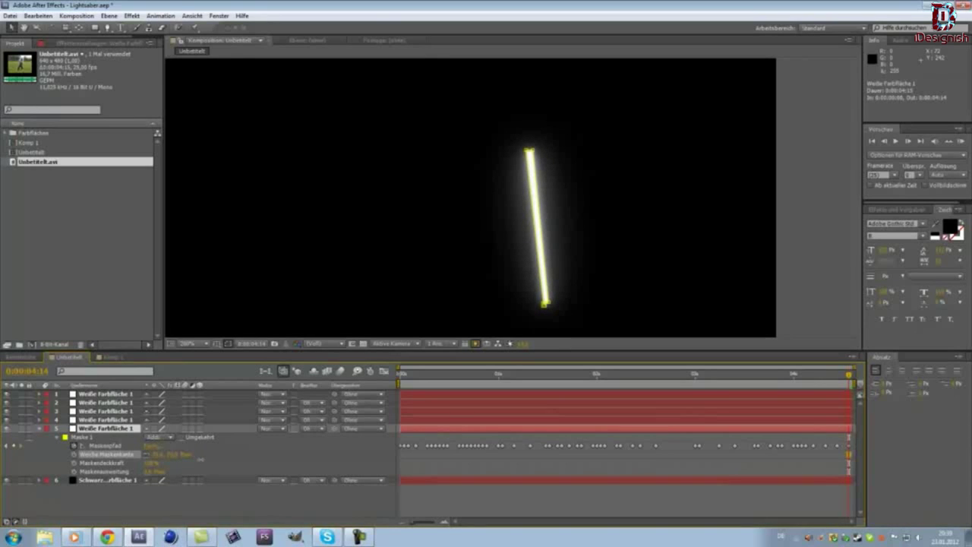
key(Return)
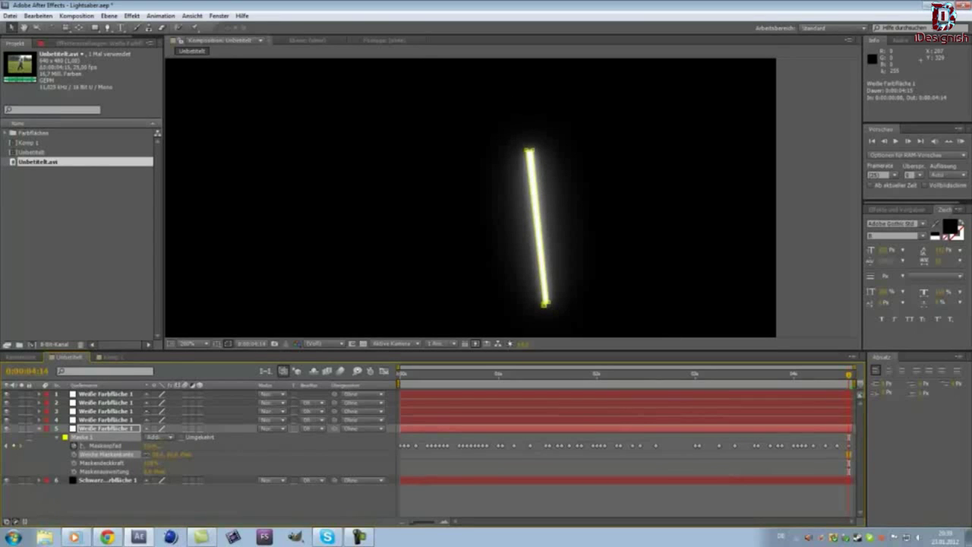
key(m)
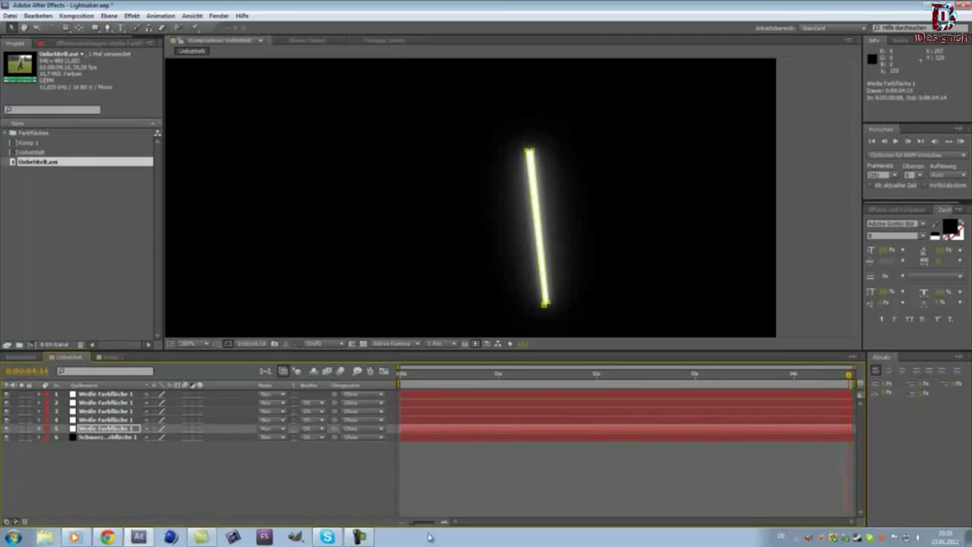
- Switch to Komp 1 and drag the Unbetitelt composition into its viewer above Unbetitelt.avi
click(119, 358)
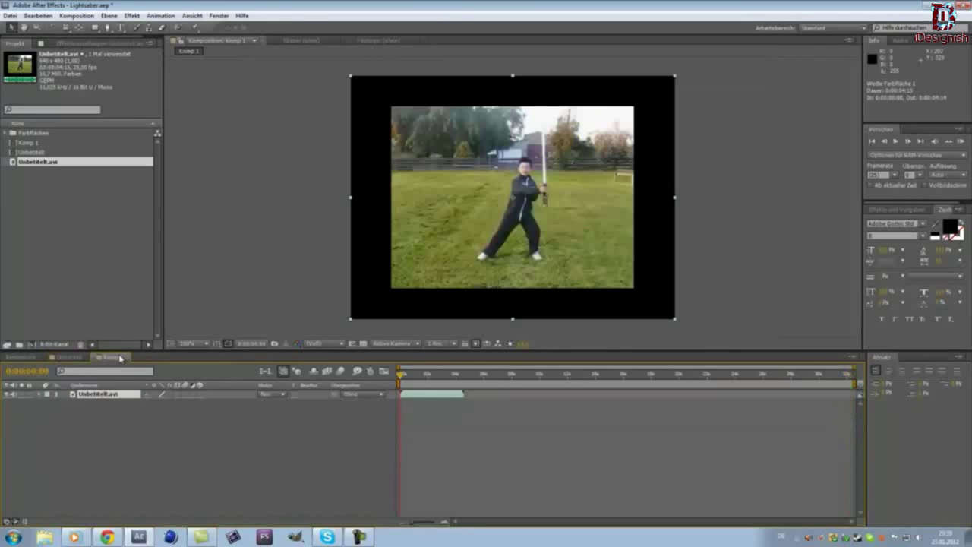
click(30, 143)
click(34, 153)
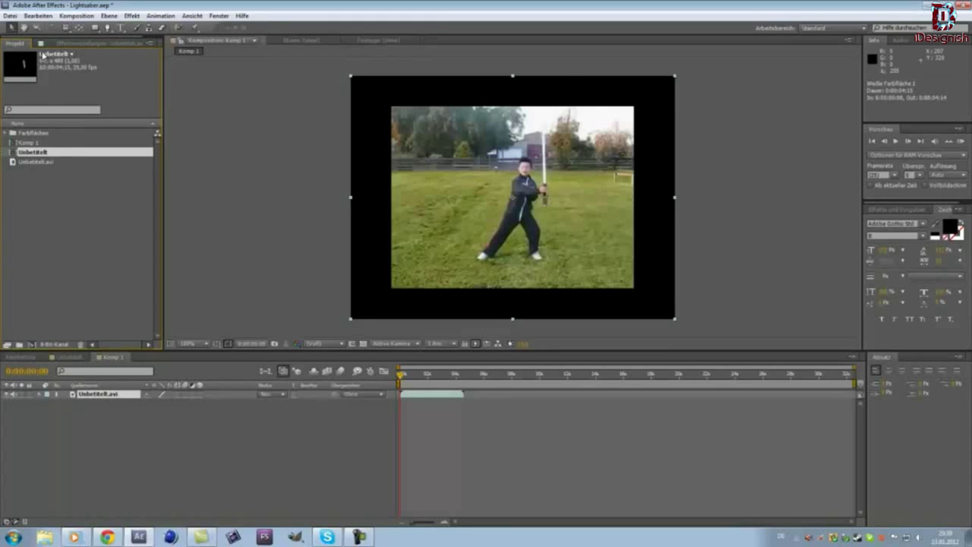
click(51, 142)
click(53, 152)
click(53, 161)
click(57, 152)
key(Up)
key(Up)
key(Down)
key(Down)
key(Down)
click(63, 155)
drag(34, 156, 514, 199)
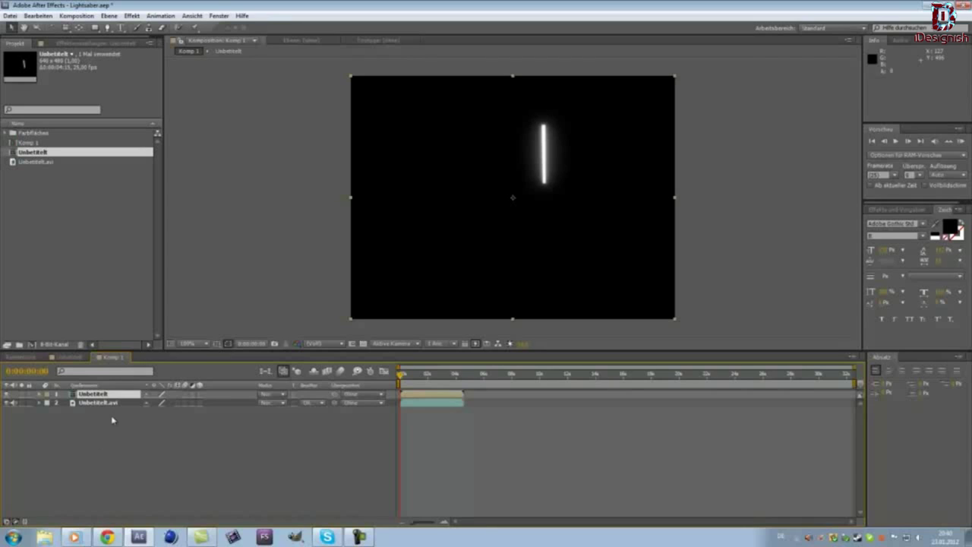
- Set the Unbetitelt layer's blend mode to Addieren and preview the composite from frame 0
click(278, 396)
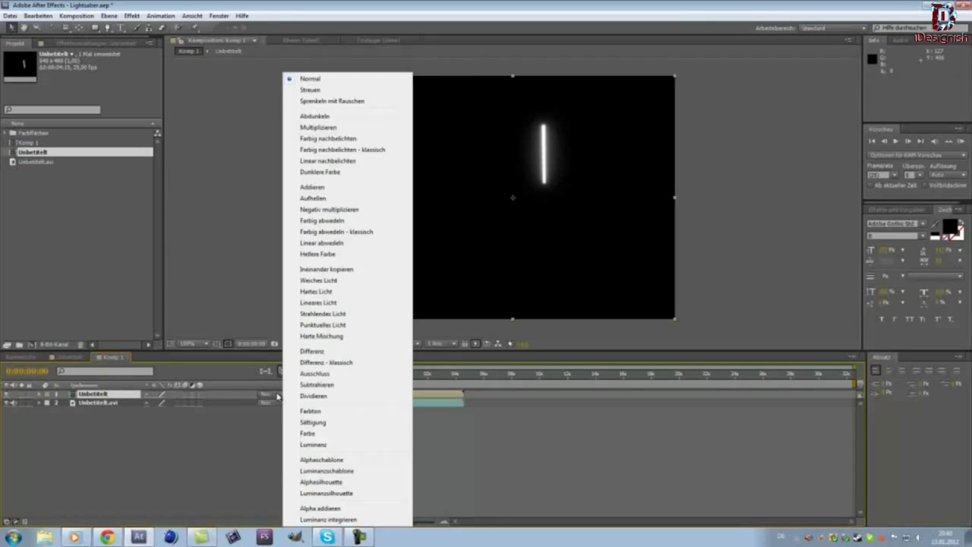
click(324, 190)
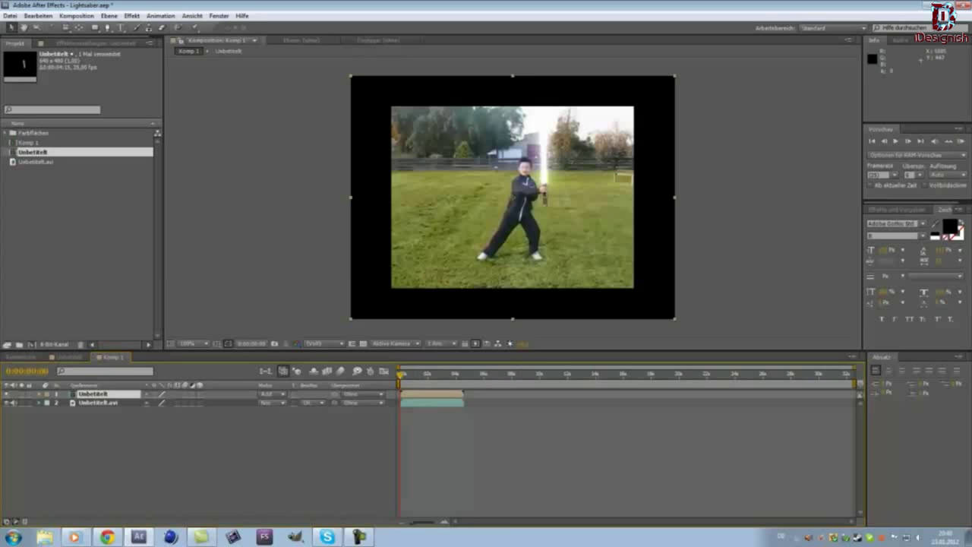
click(896, 141)
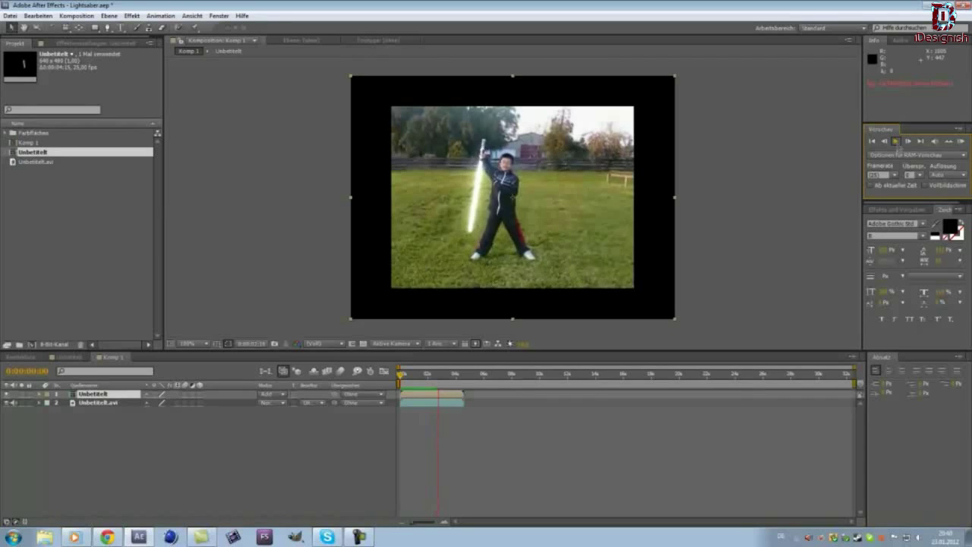
key(space)
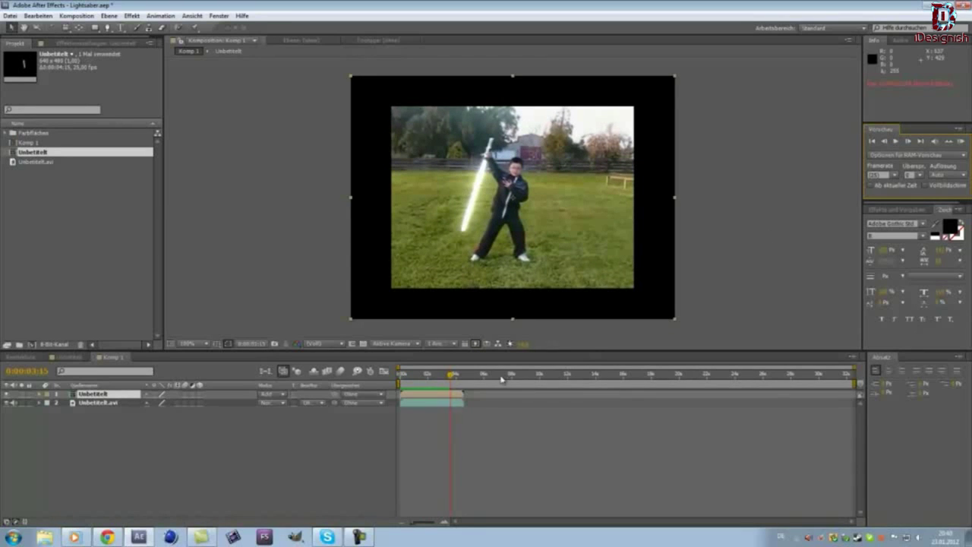
click(401, 380)
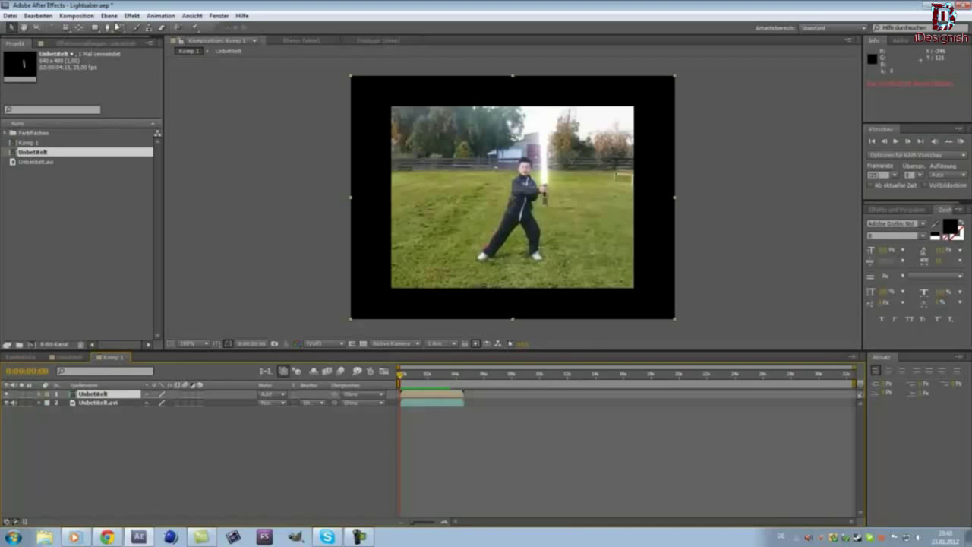
click(108, 15)
click(131, 16)
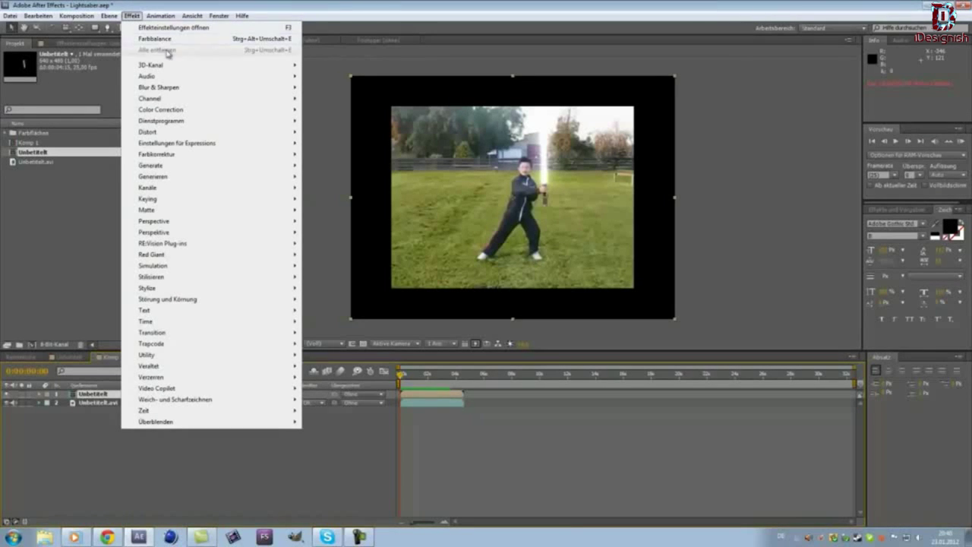
- Apply Farbbalance to the blade layer, raise Blauanteil in Lichten, and preview the blue saber
mouse_move(195, 158)
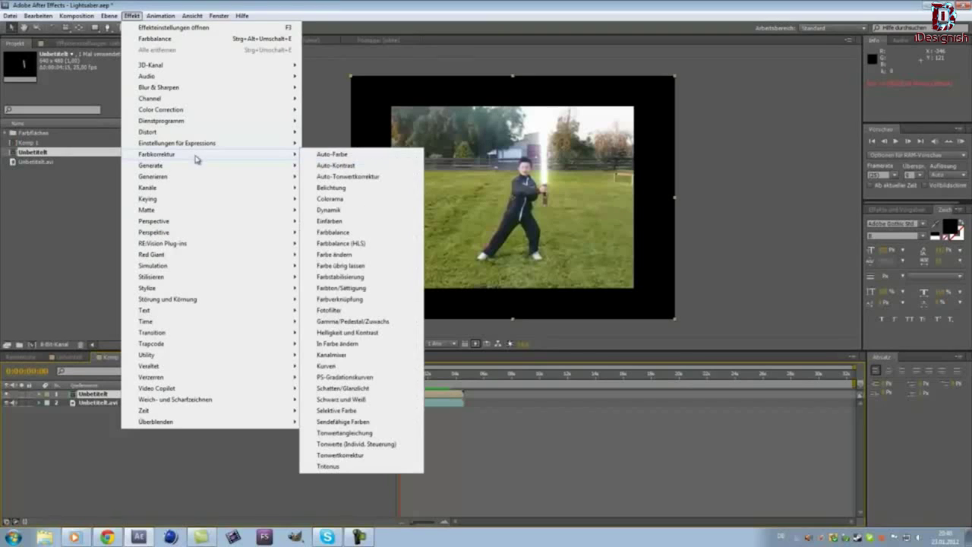
click(351, 234)
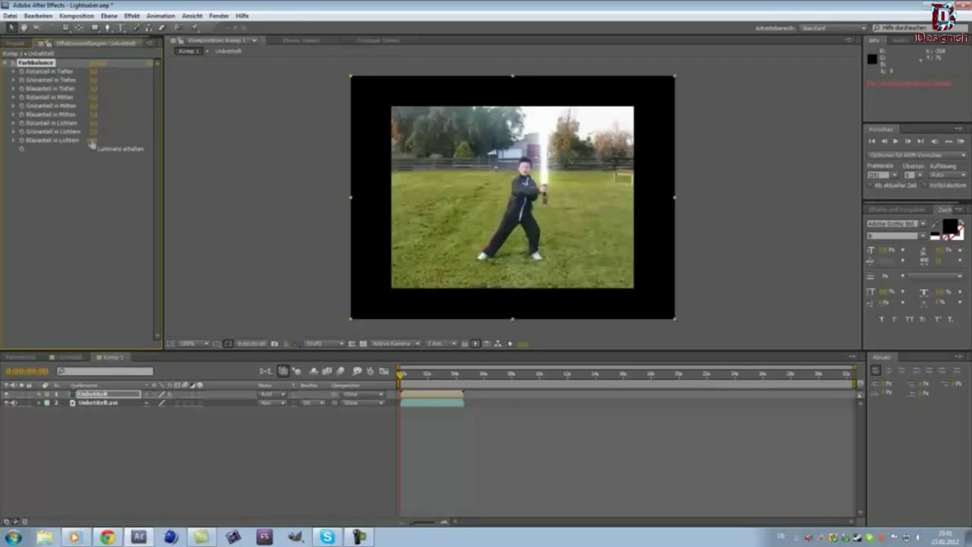
mouse_move(126, 140)
mouse_down()
mouse_move(177, 143)
mouse_move(152, 143)
mouse_up()
click(99, 141)
click(15, 198)
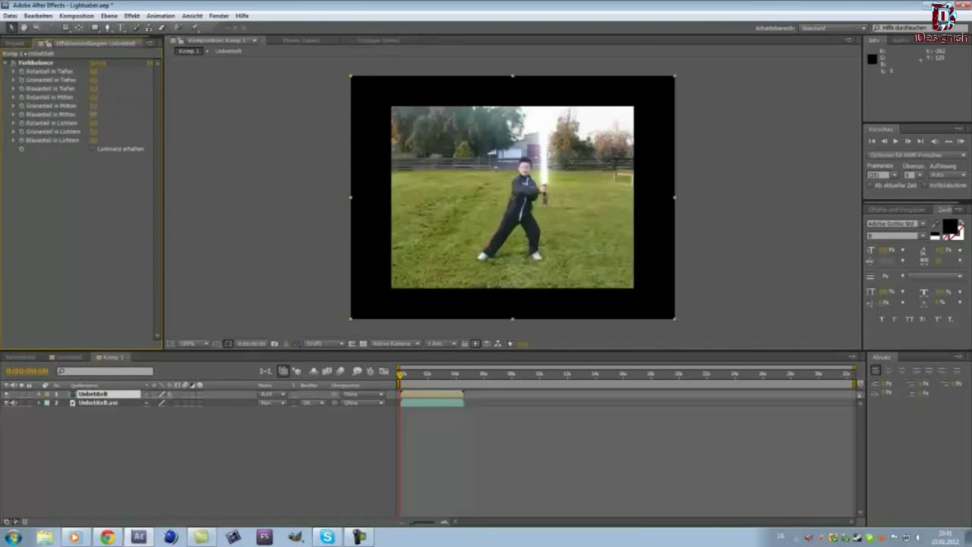
click(36, 62)
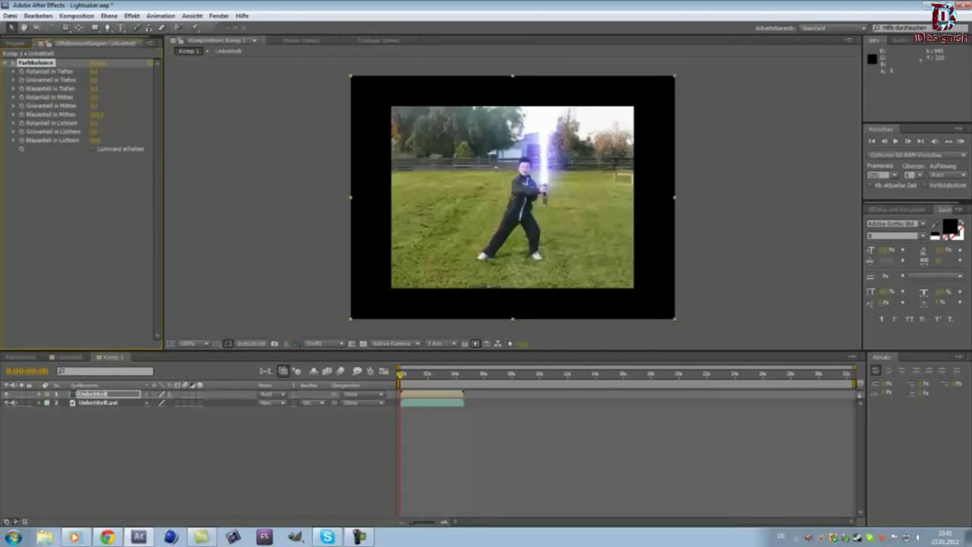
click(897, 142)
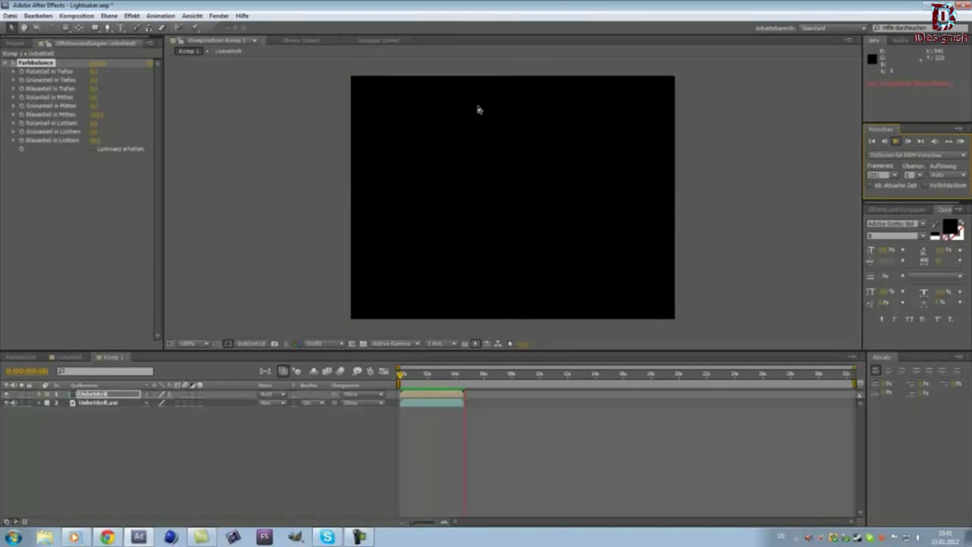
click(897, 144)
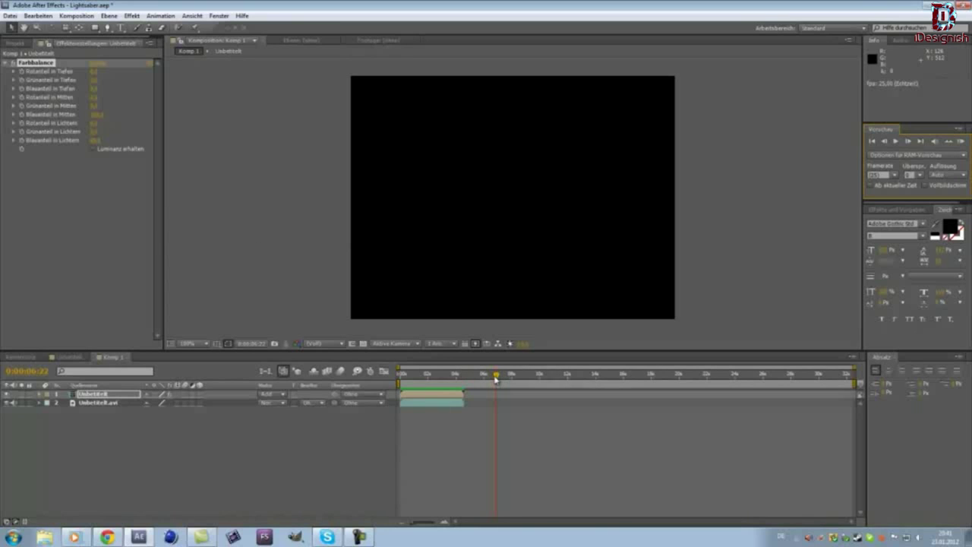
drag(497, 379, 395, 379)
mouse_move(443, 389)
mouse_down()
mouse_move(437, 397)
mouse_move(395, 385)
mouse_up()
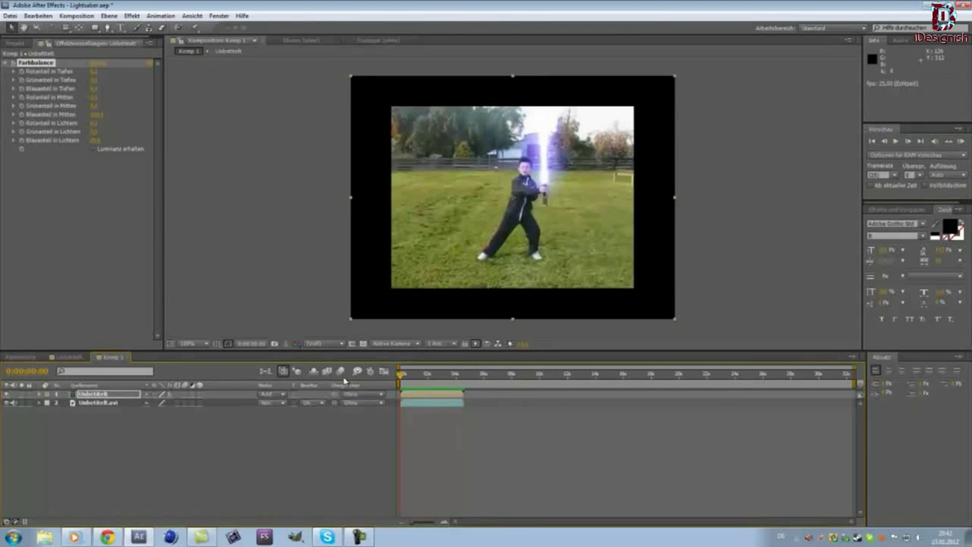